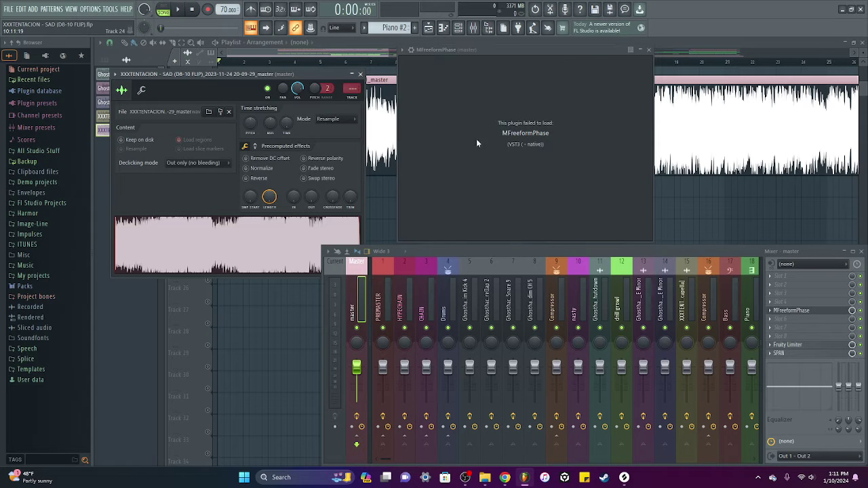
Step: Nudge the MFreeformPhase and loading-problems windows aside, then bring up the MeldaProduction downloads page
click(91, 9)
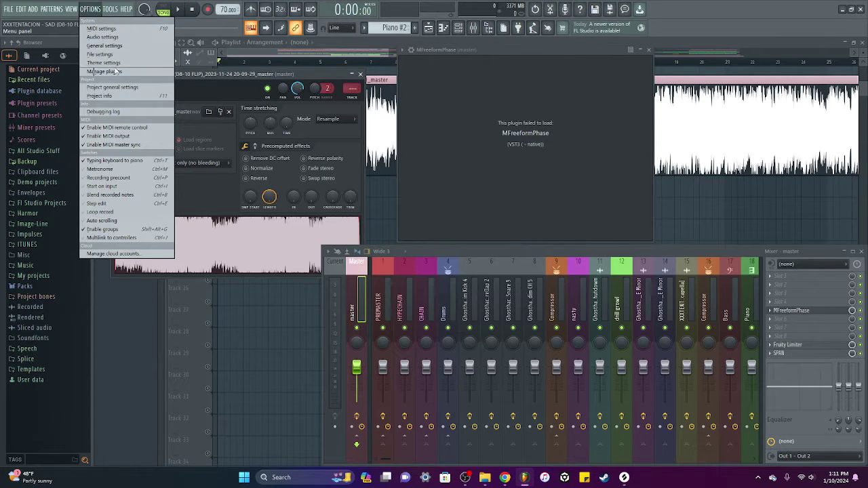
click(489, 48)
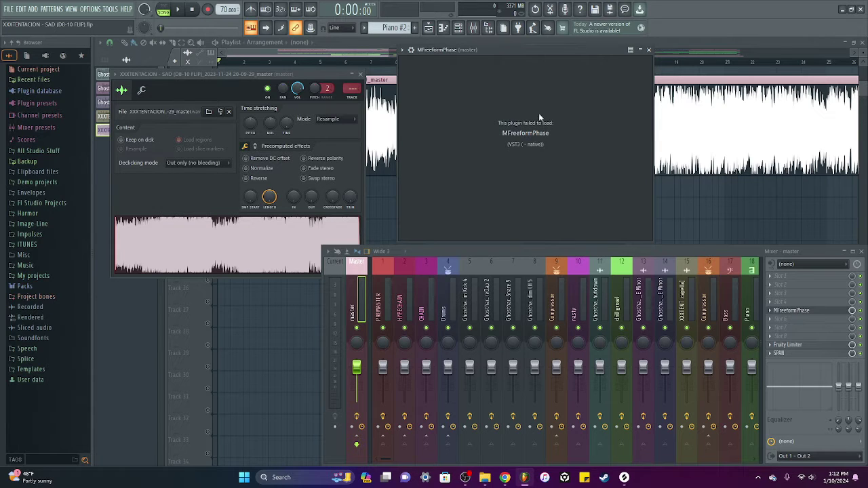
drag(546, 51, 582, 53)
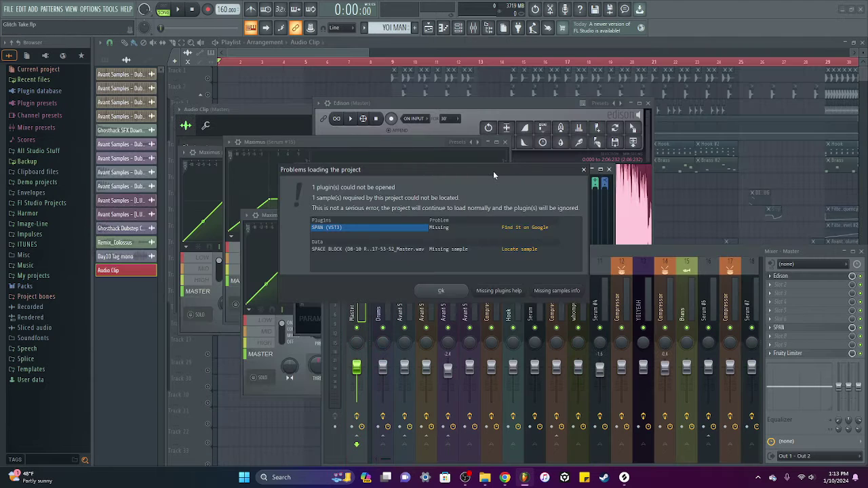
drag(493, 173, 505, 160)
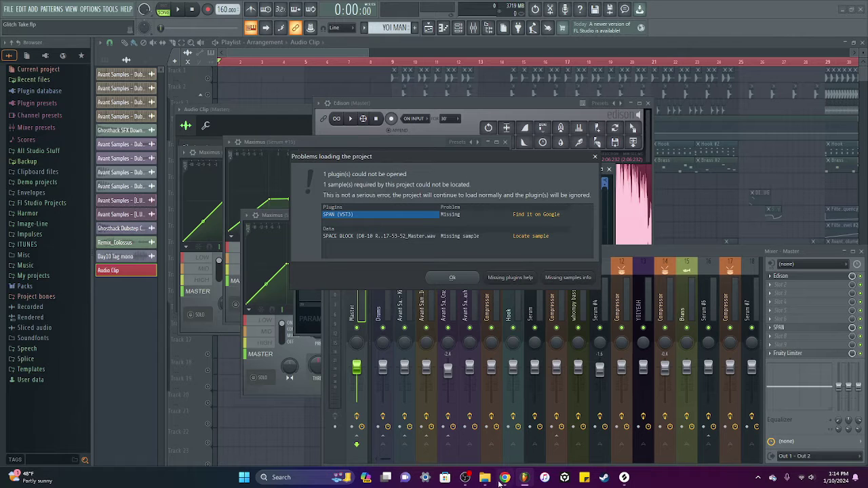
mouse_move(502, 480)
click(505, 434)
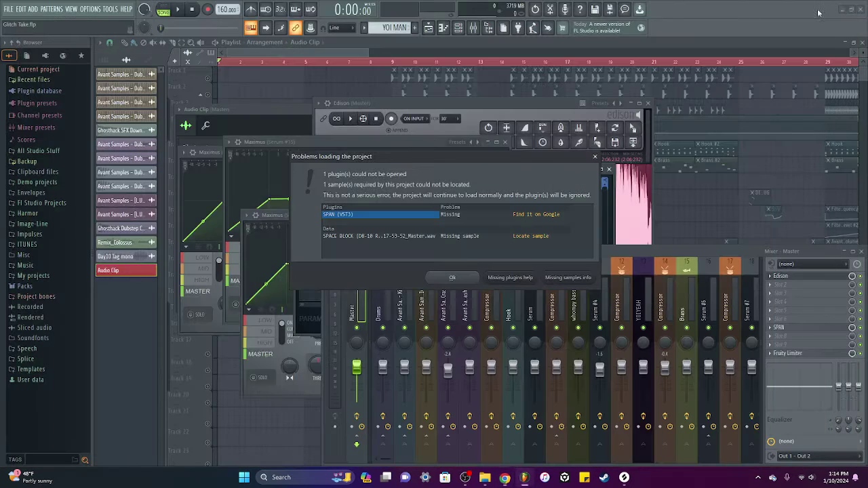
Step: Download the Voxengo SPAN Windows installer (VoxengoSPAN_321_Win32_64_AAX_setup.exe) and launch it
click(816, 9)
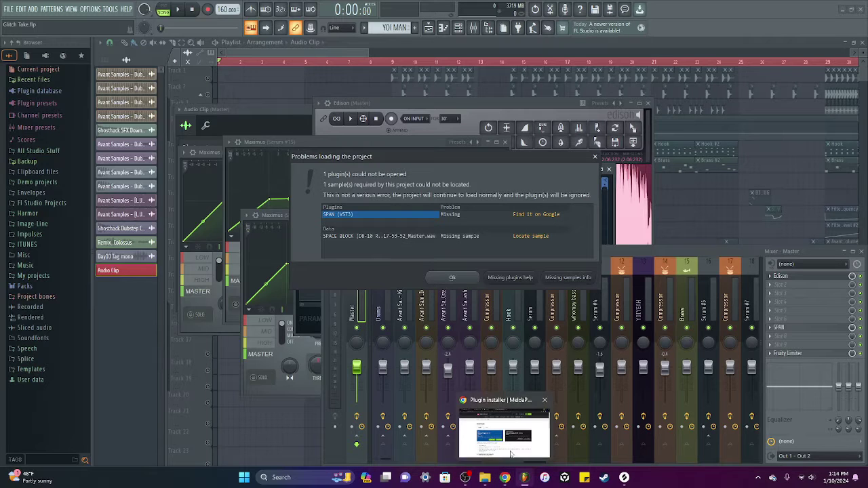
click(519, 431)
click(455, 9)
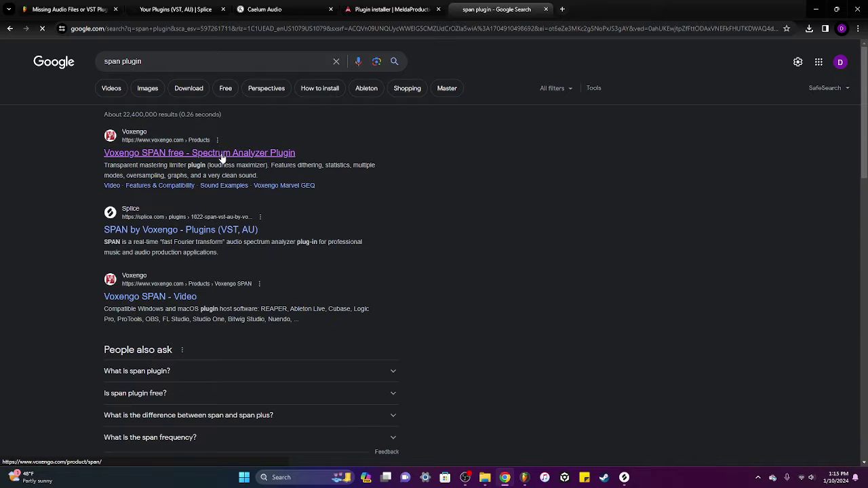
click(357, 150)
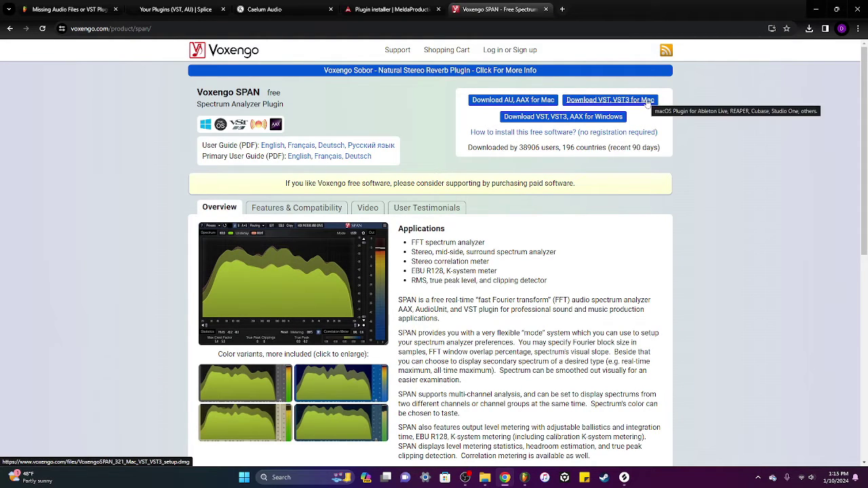
click(603, 119)
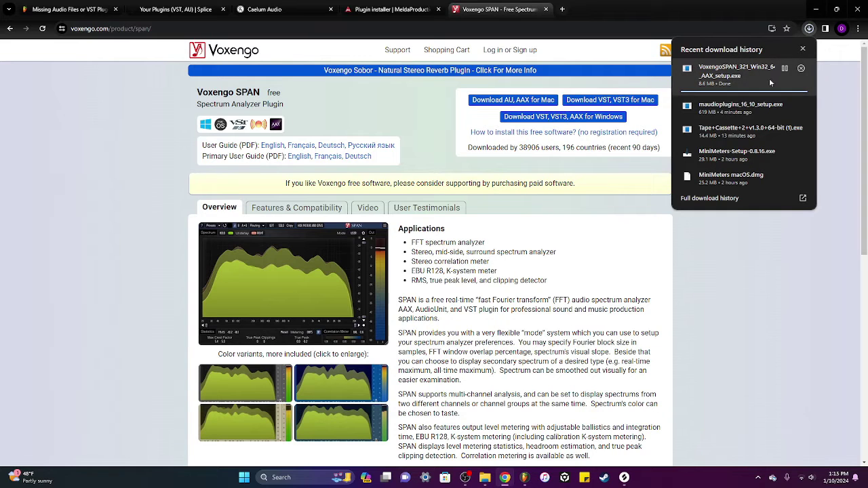
click(724, 79)
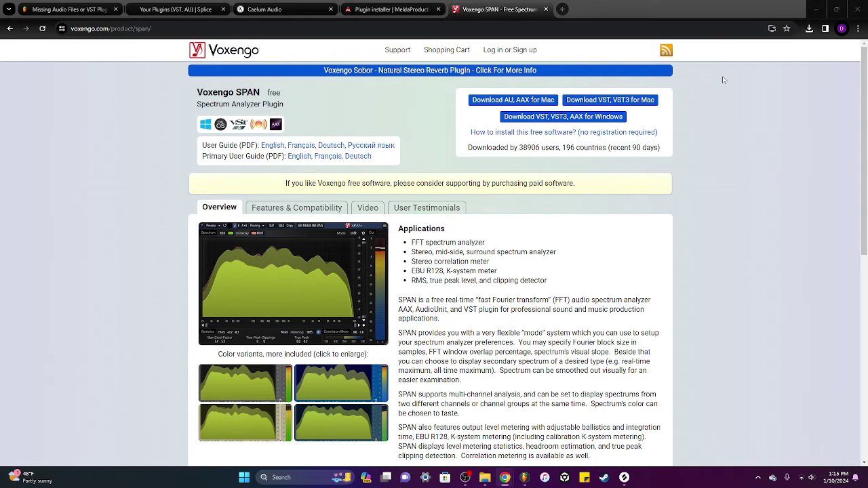
Step: Install SPAN's 64-bit VST and VST3 plugins into the default VST folder and finish setup
click(819, 11)
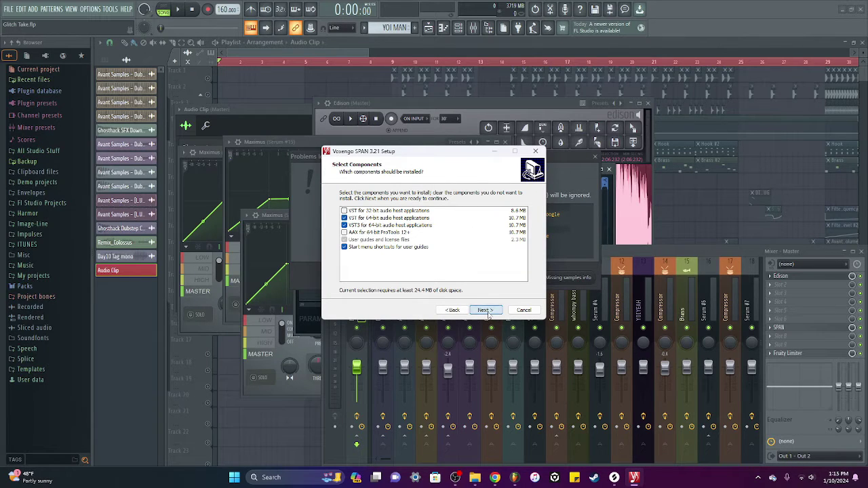
click(488, 313)
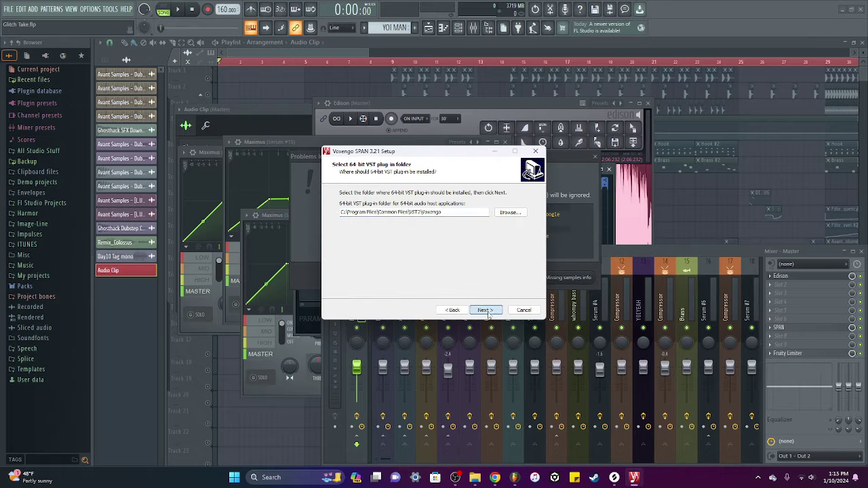
click(487, 312)
click(488, 313)
click(488, 313)
click(490, 312)
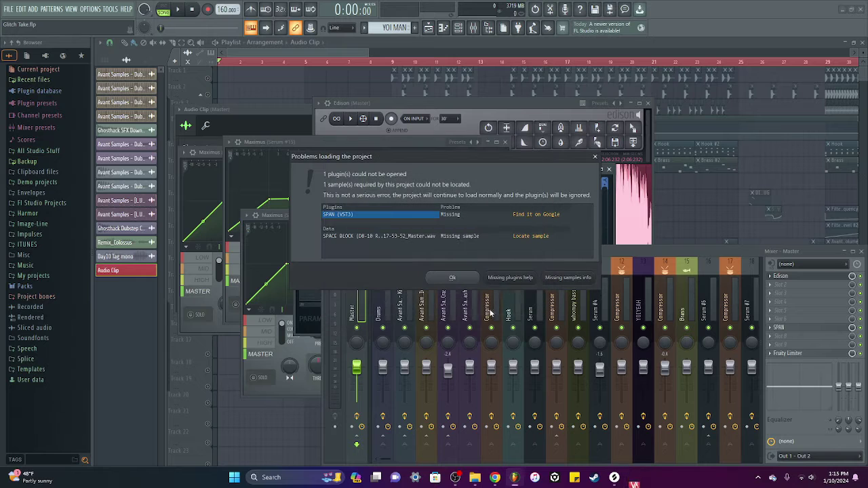
Step: Dismiss the loading report and confirm SPAN now shows as ok in the plugin manager
click(602, 165)
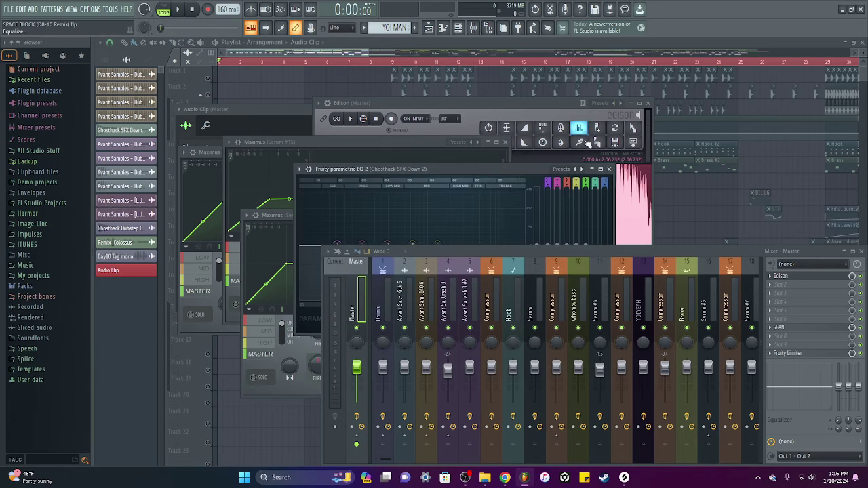
click(91, 8)
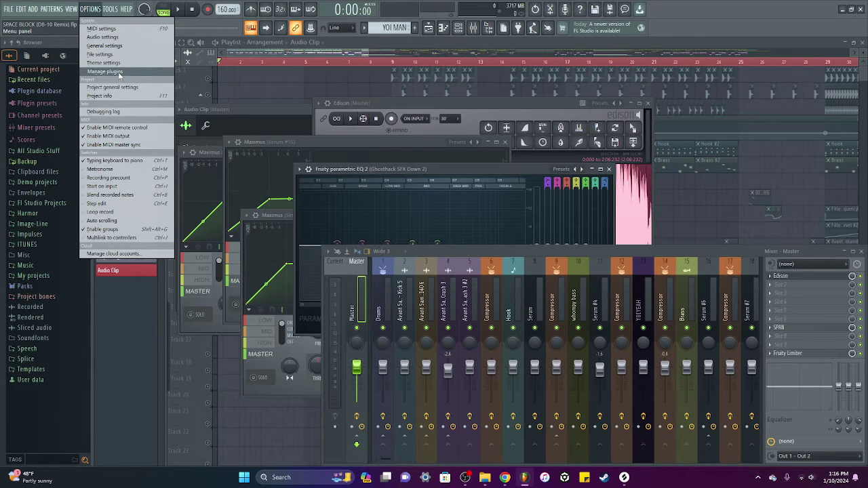
click(119, 72)
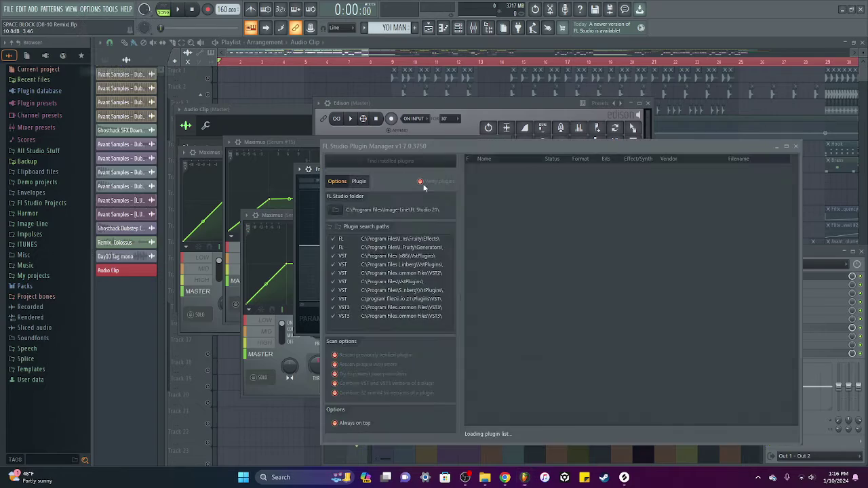
drag(799, 173, 793, 387)
click(796, 146)
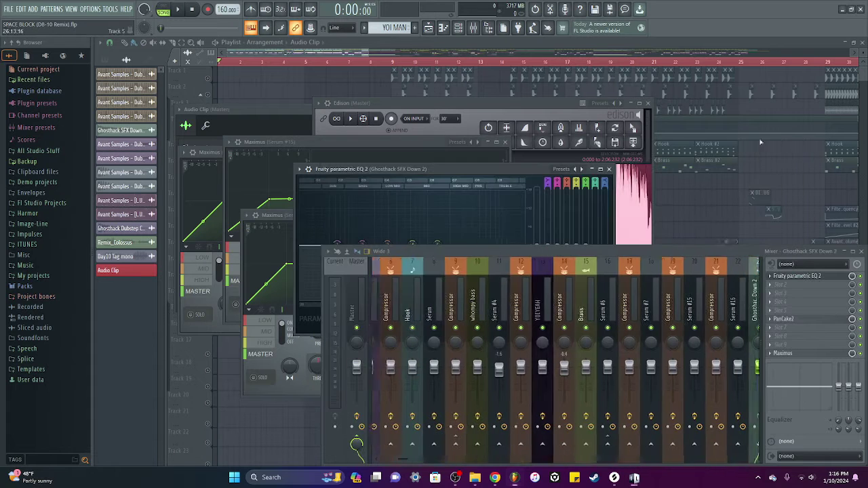
Step: Reopen the SPACE BLOCK (D8-10 Remix).flp project
click(9, 9)
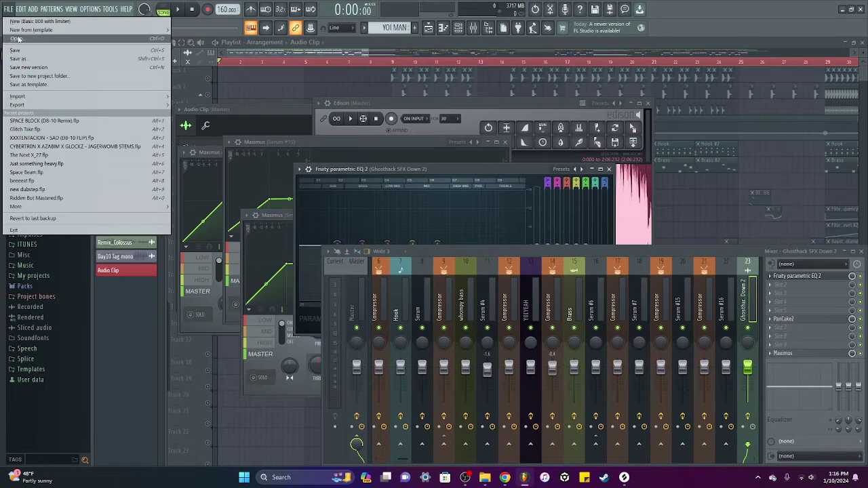
click(20, 38)
double_click(235, 106)
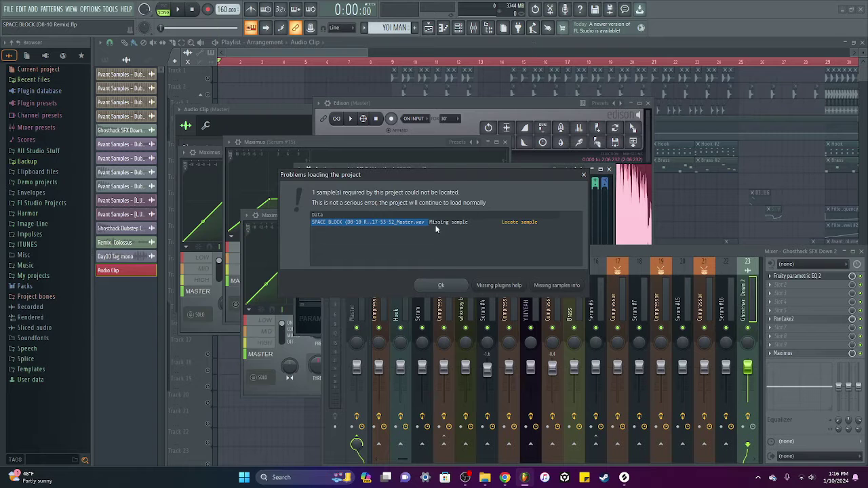
Step: Relink the missing master sample to the RILLA - SPACE BLOCK (D8-10 Remix) Mastered file
click(533, 228)
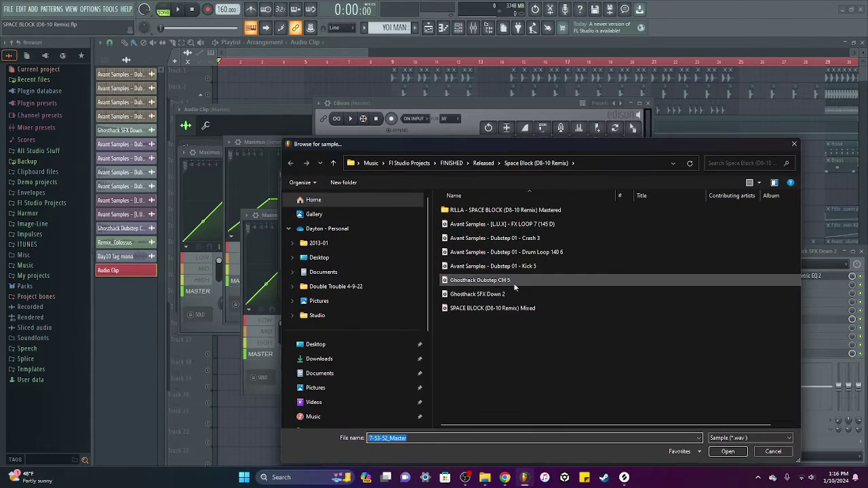
double_click(513, 308)
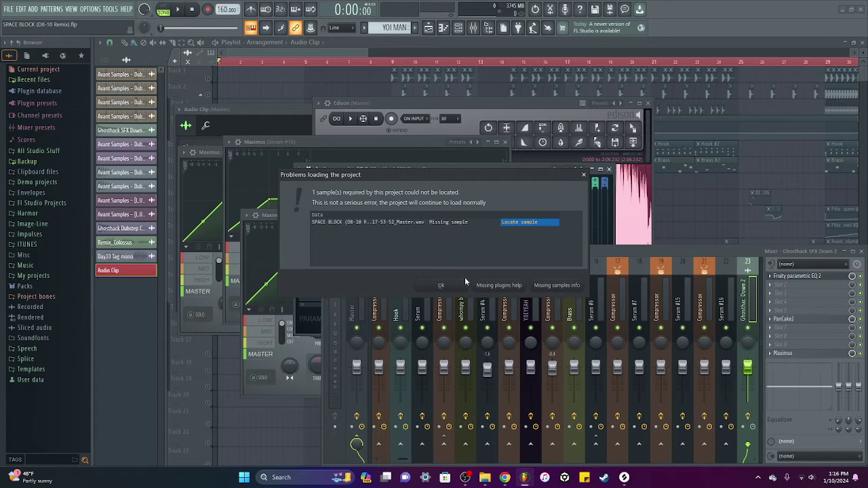
click(555, 224)
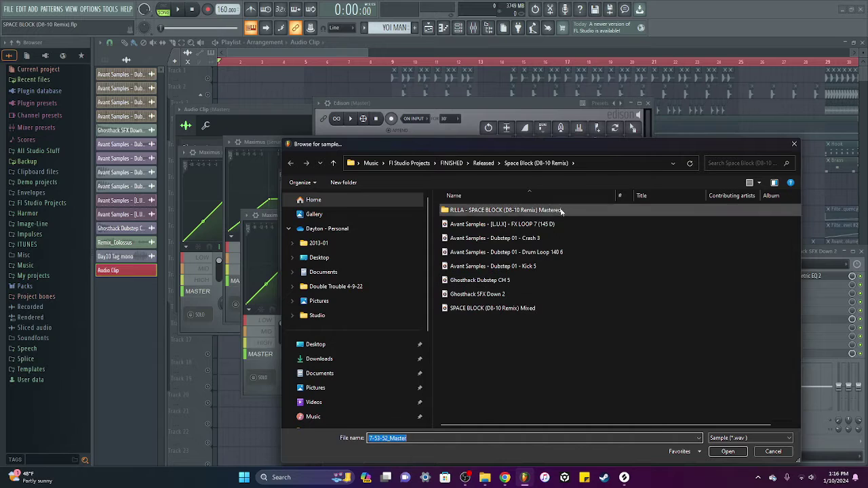
double_click(562, 211)
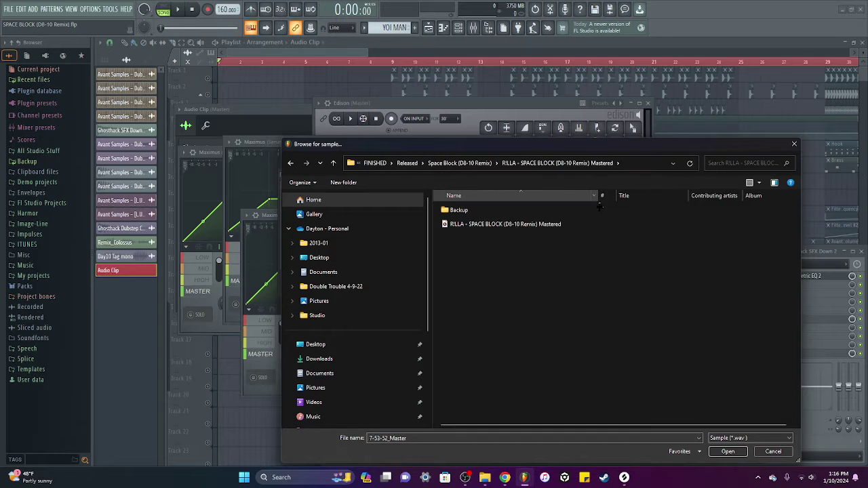
double_click(587, 225)
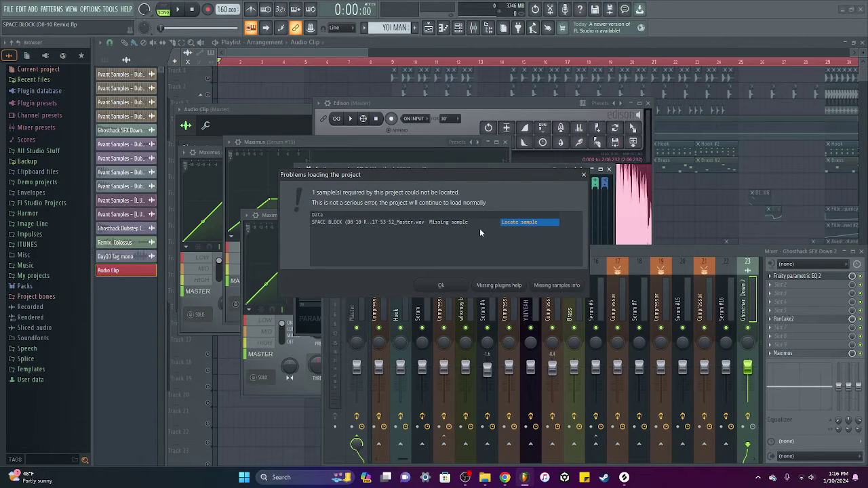
Step: Close the loading report, open SPAN on the master track, and shrink its window to show the mixer
click(584, 175)
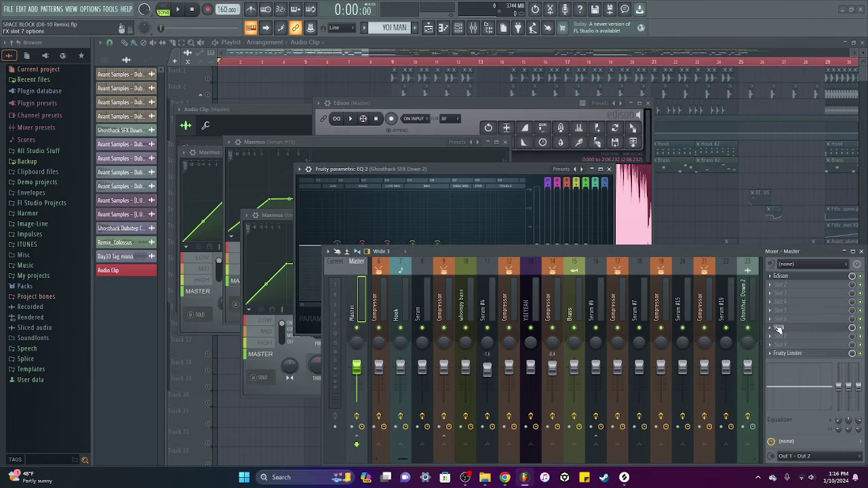
click(779, 329)
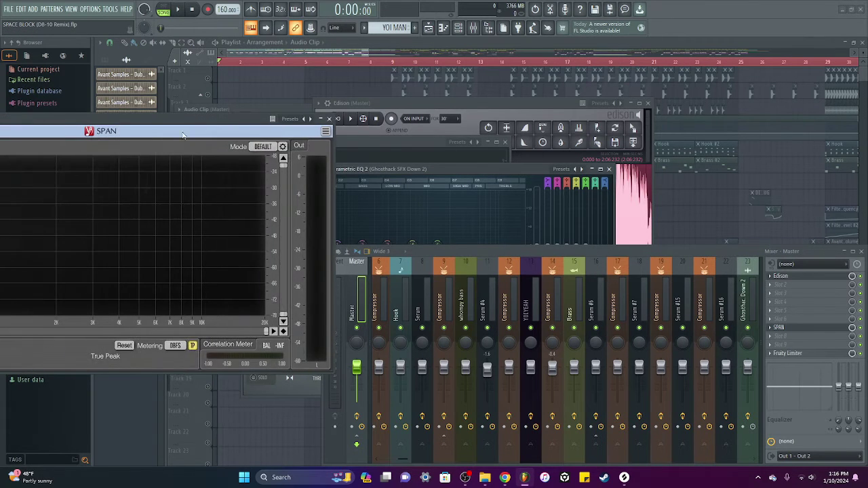
drag(173, 129, 598, 142)
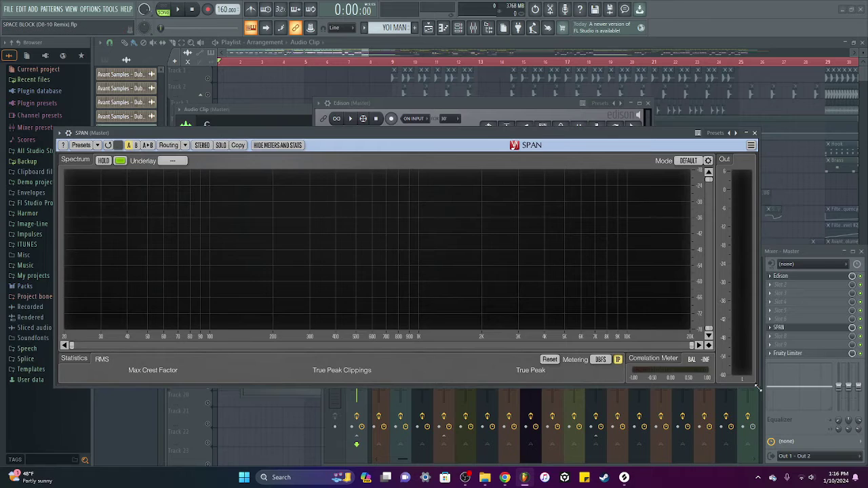
drag(758, 388, 370, 307)
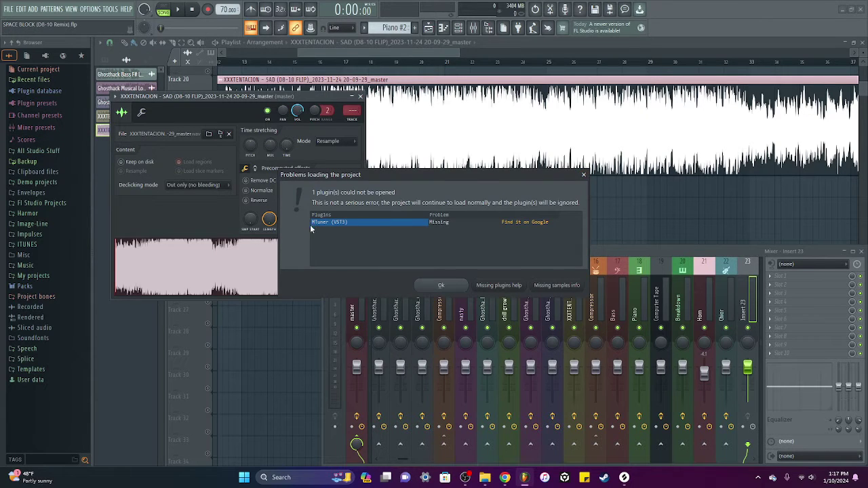
Step: Glance at the MeldaProduction installer page in Chrome, then dismiss the missing-plugins warning
click(505, 477)
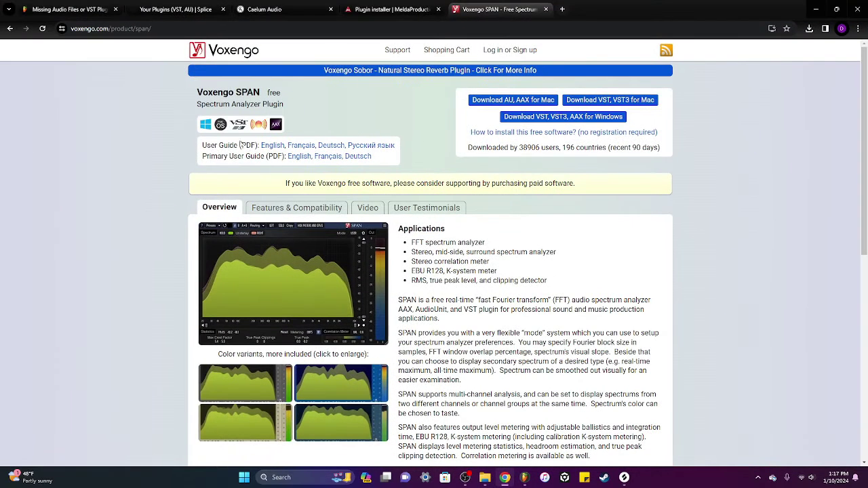
click(380, 9)
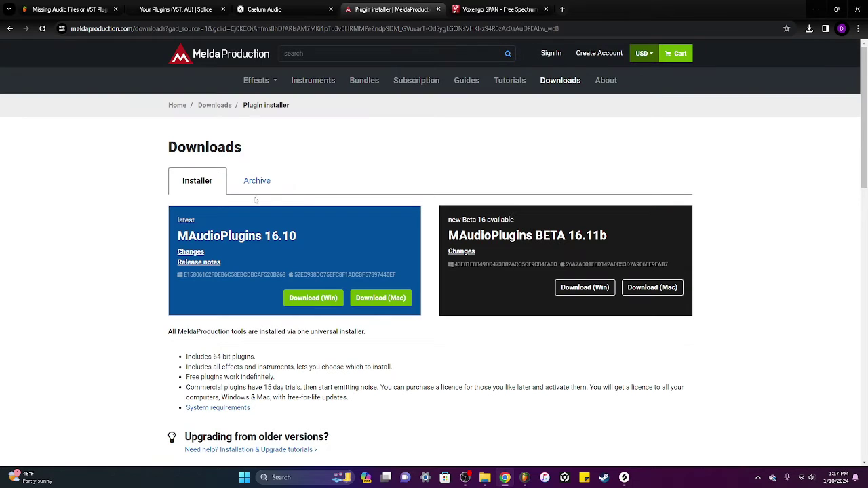
click(816, 9)
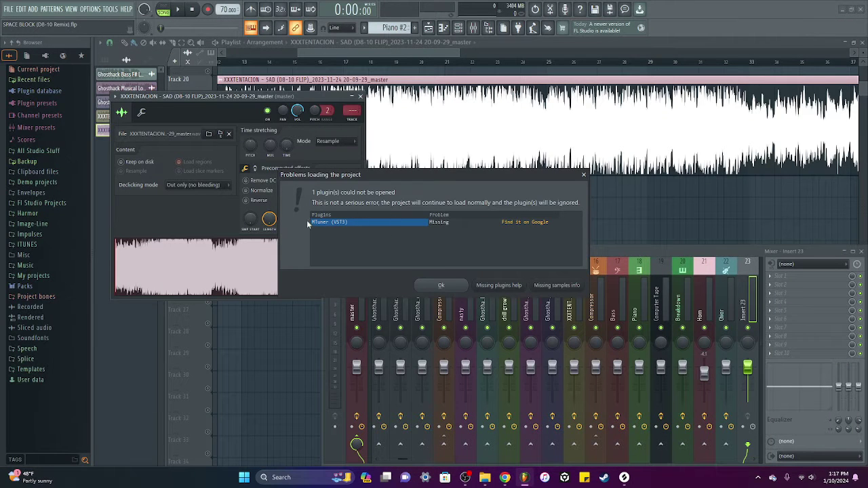
click(584, 174)
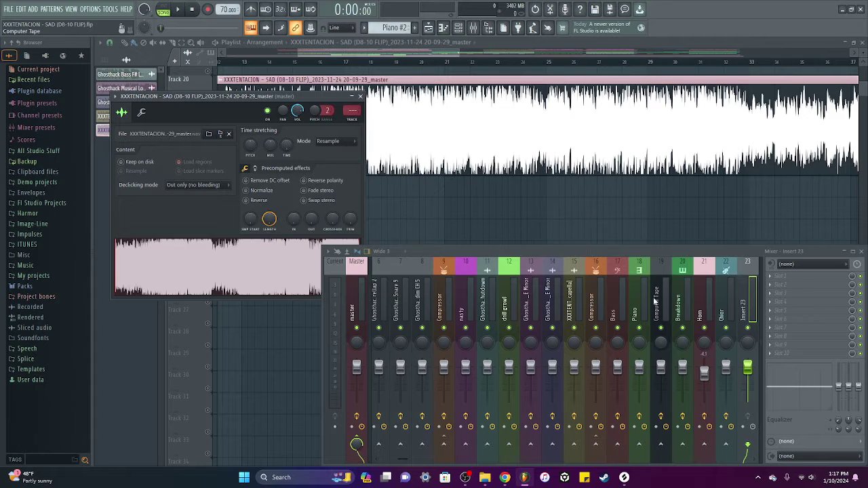
Step: Step through the mixer inserts to the acapella track and try its MTuner effect
scroll(631, 301, up, 5)
click(400, 306)
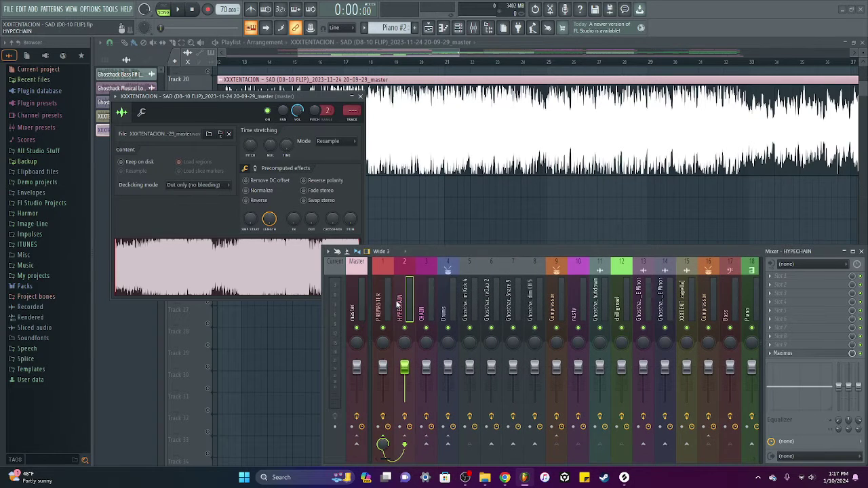
click(422, 306)
click(436, 307)
click(687, 305)
click(812, 328)
click(813, 329)
Step: Check the acapella effect slots, including VocalSynth 2, then reopen MTuner to see its load failure
click(807, 284)
mouse_move(766, 265)
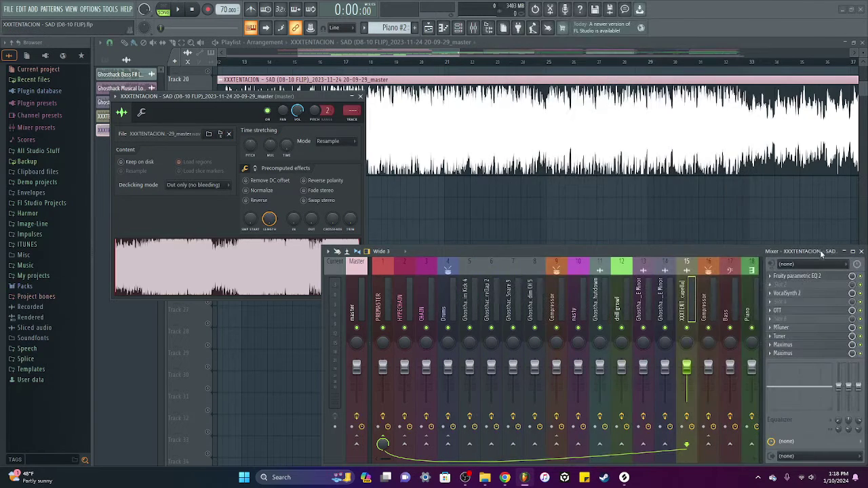
click(823, 248)
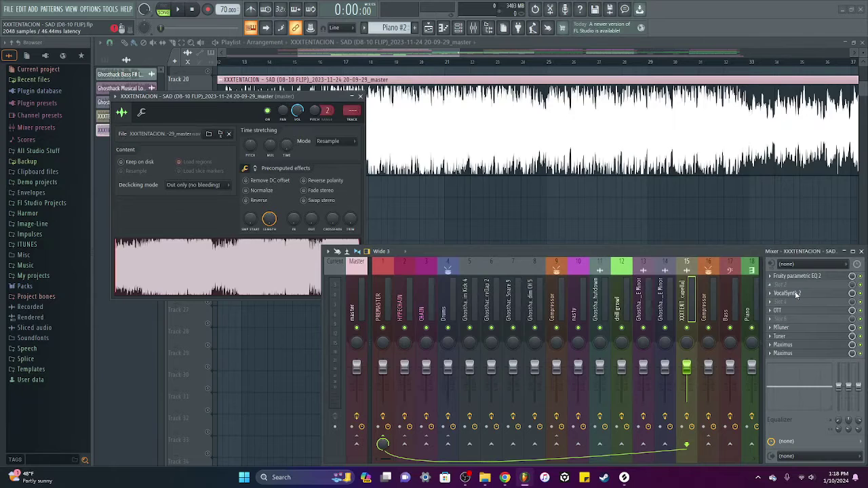
click(797, 295)
click(797, 294)
click(801, 328)
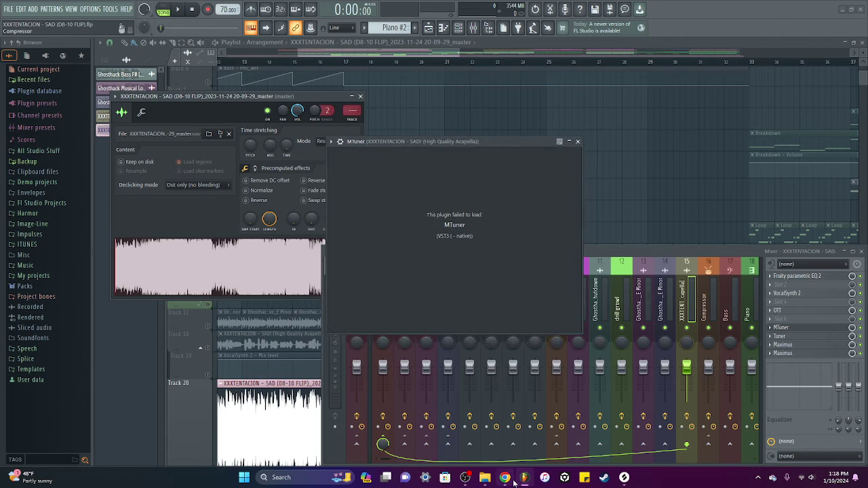
Step: Run maudioplugins_16_10_setup.exe from Chrome's download history
mouse_move(507, 476)
click(517, 457)
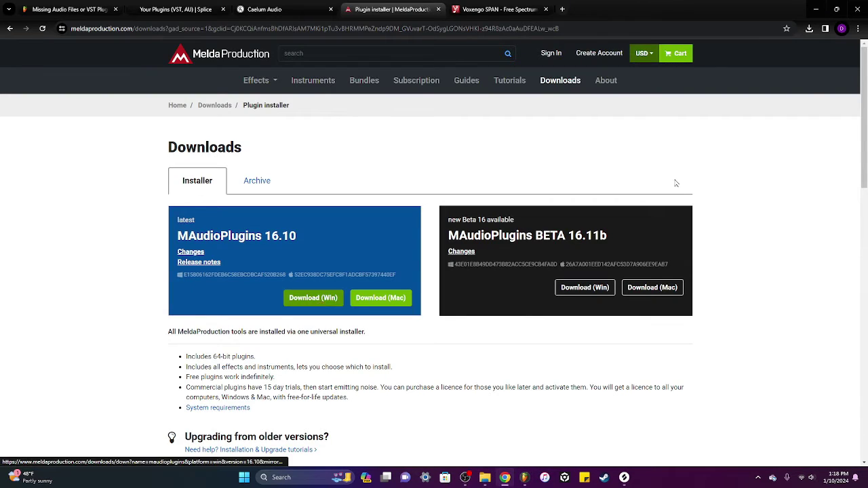
click(809, 28)
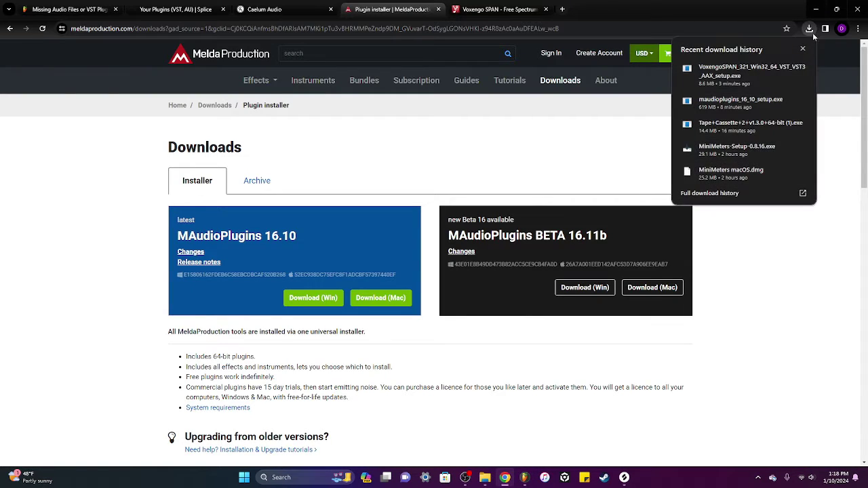
click(747, 103)
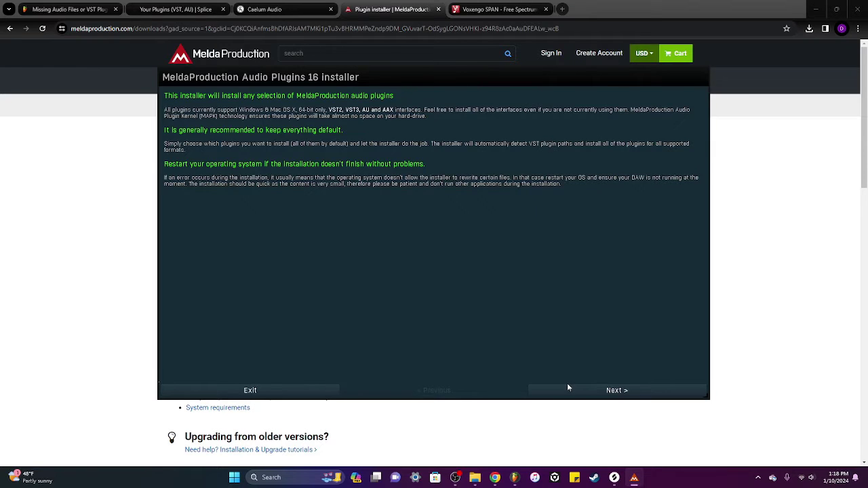
Step: Accept the licence and select the MFreeFXBundle, MEssentialFXBundle and MCreativeFXBundle plugins
click(568, 389)
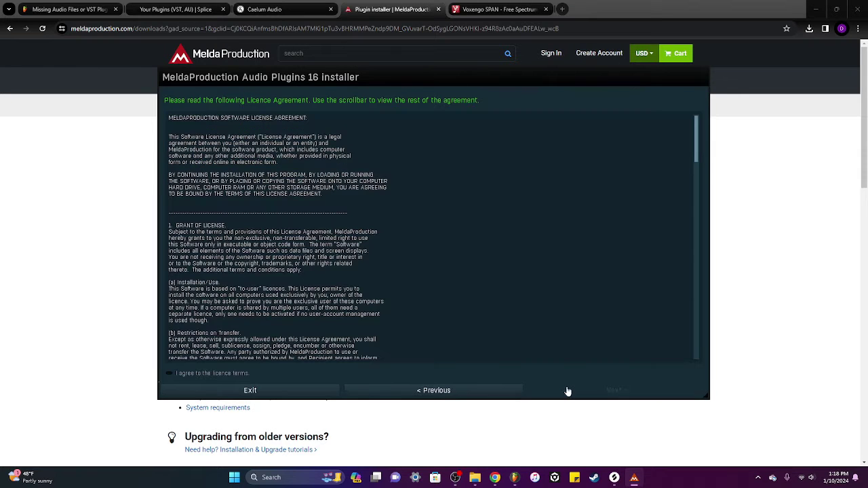
click(172, 375)
click(600, 397)
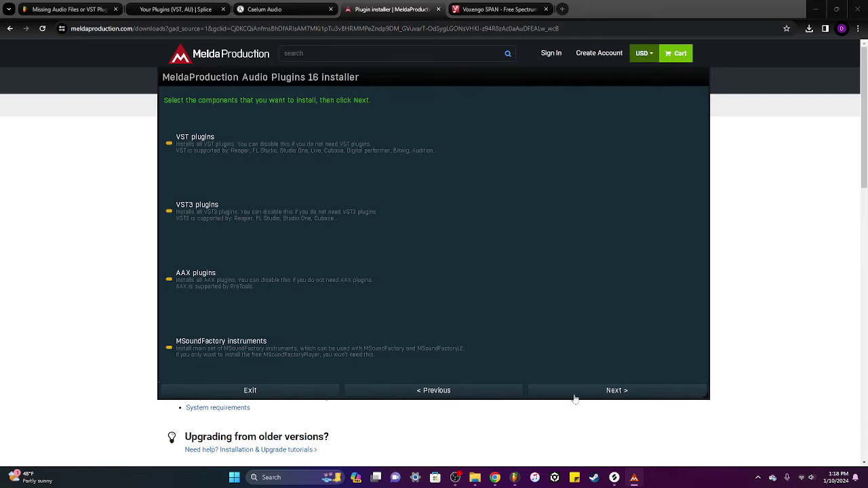
click(580, 395)
click(675, 226)
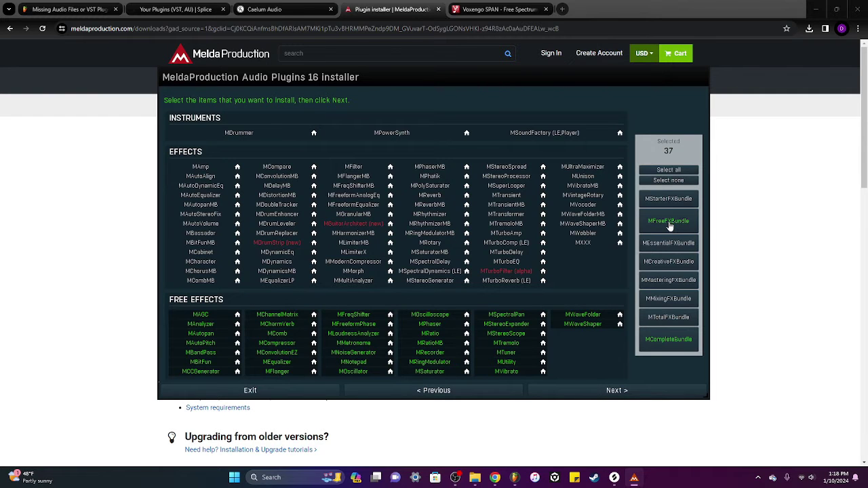
click(674, 241)
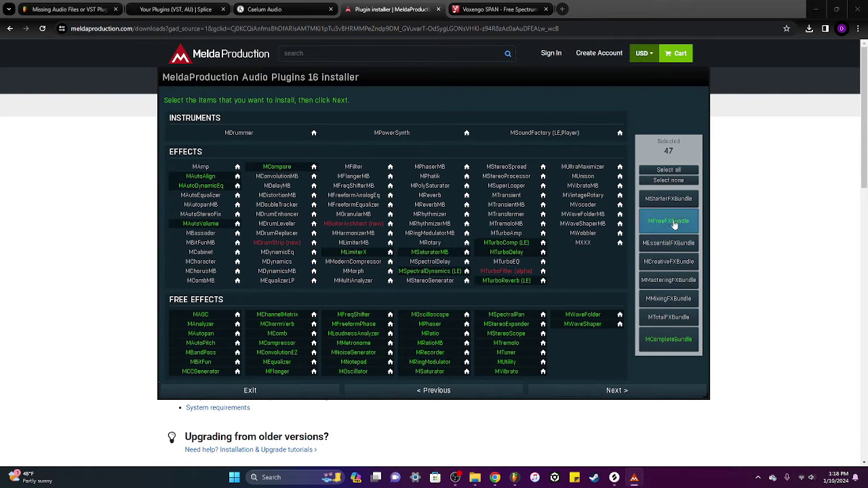
click(675, 260)
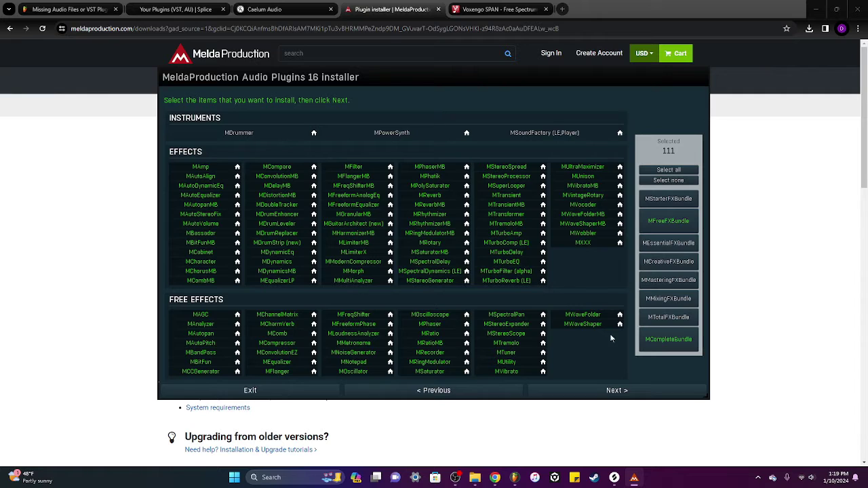
click(603, 391)
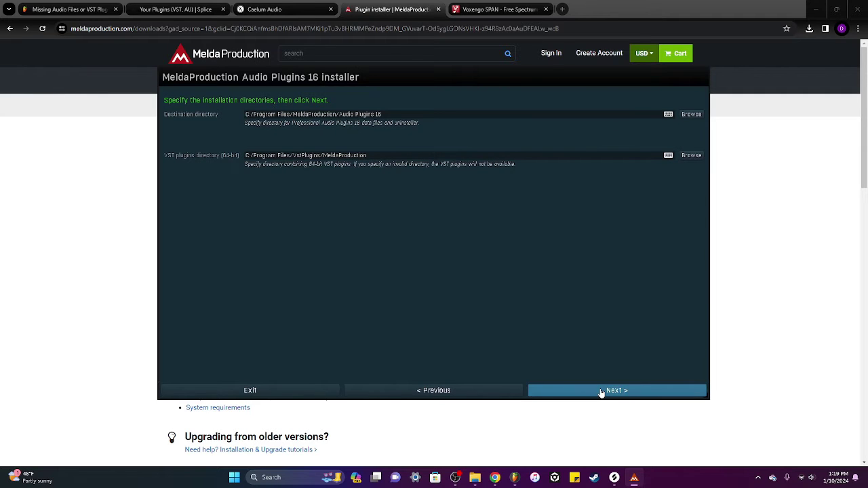
Step: Keep default folders, run Quick clean-up without deleting anything, then install and exit
click(601, 391)
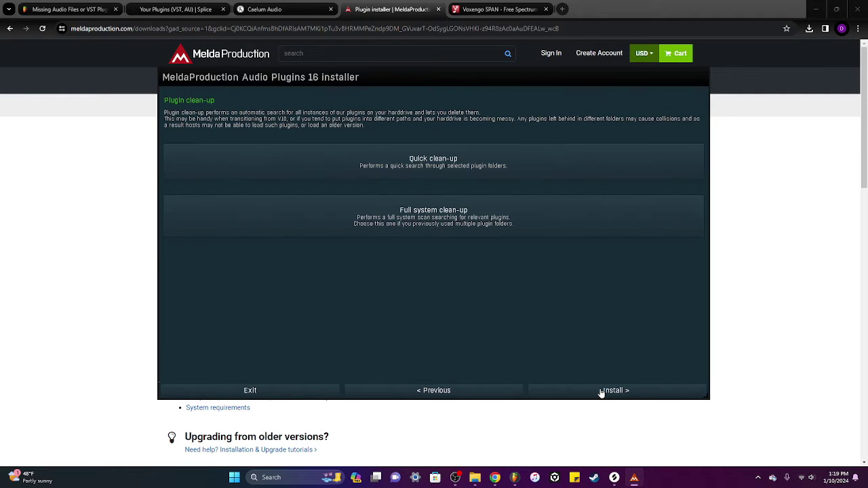
click(480, 163)
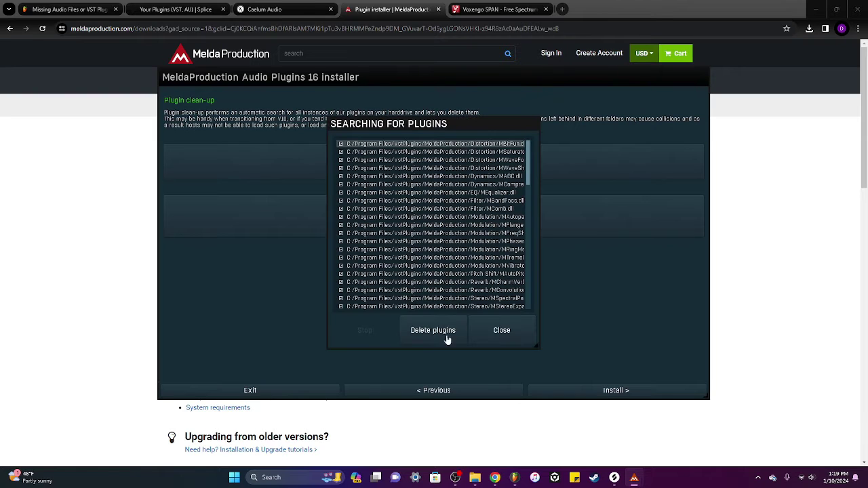
drag(527, 174, 517, 287)
click(502, 330)
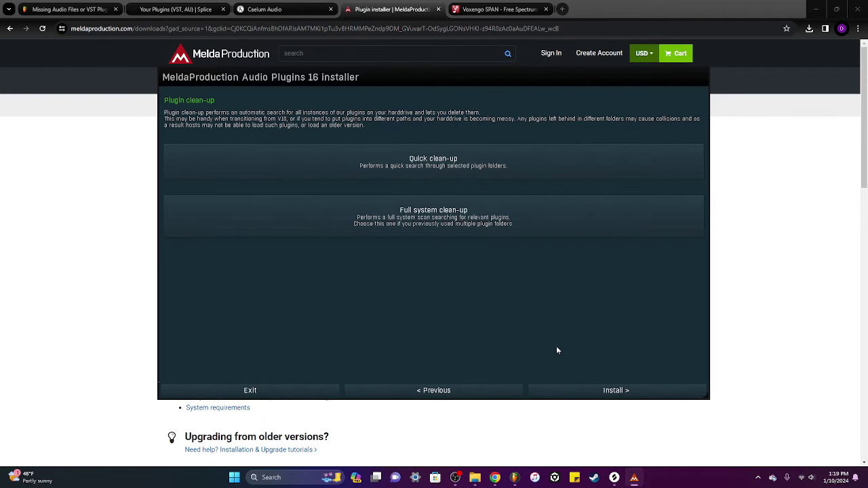
click(564, 391)
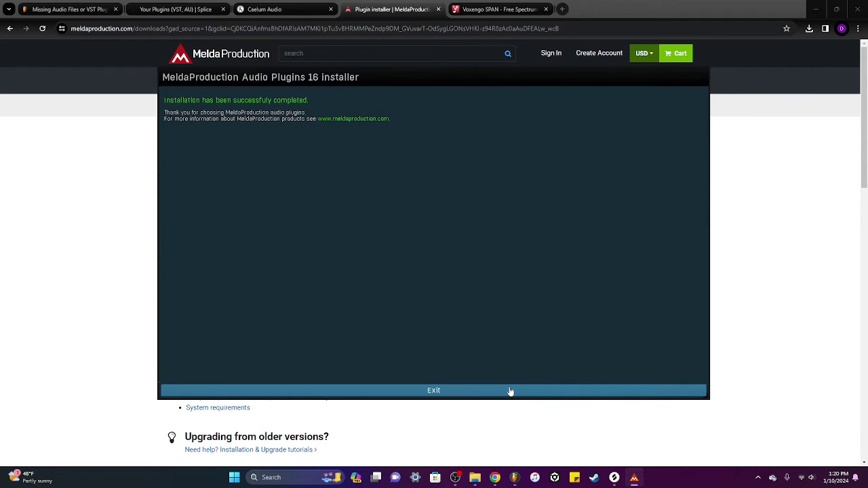
click(510, 392)
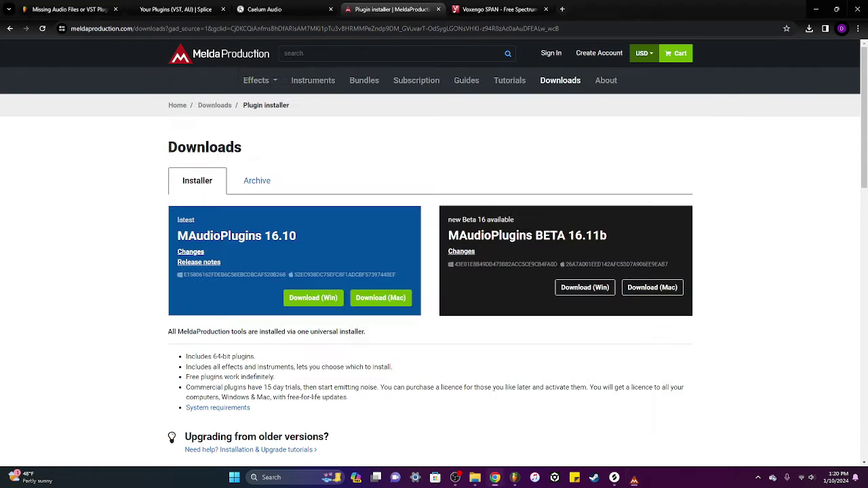
Step: Close the MTuner failure window and reload the XXXTENTACION - SAD (D8-10 FLIP) project
click(823, 9)
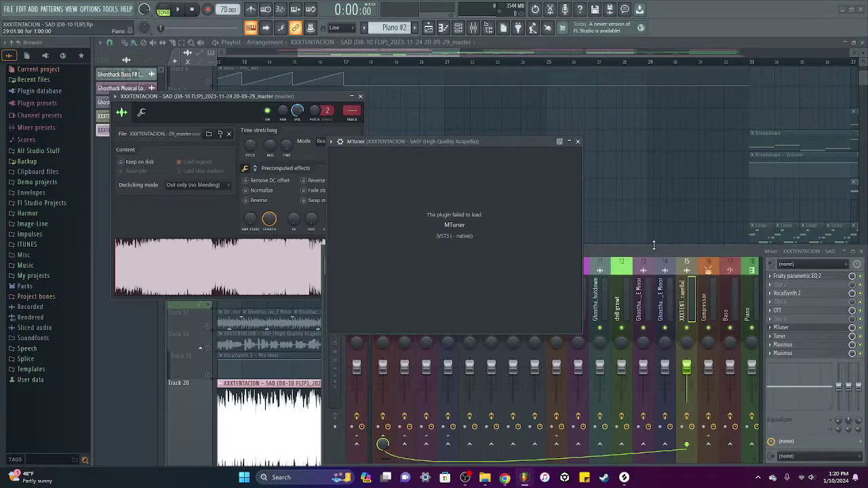
click(578, 142)
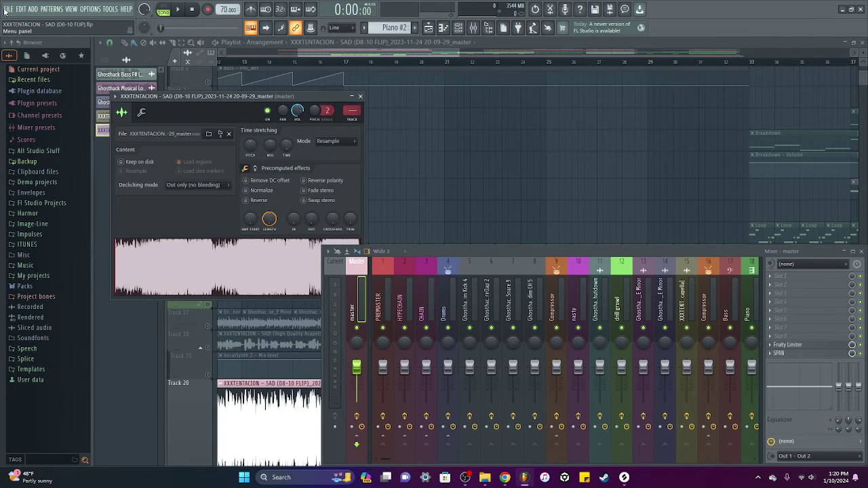
click(8, 9)
click(51, 121)
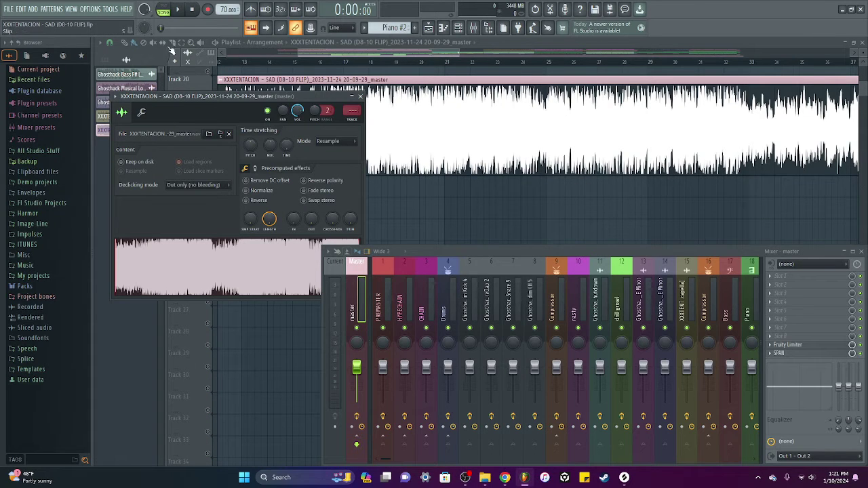
Step: Open MTuner on the acapella mixer track and move its window toward the centre
click(126, 45)
click(414, 312)
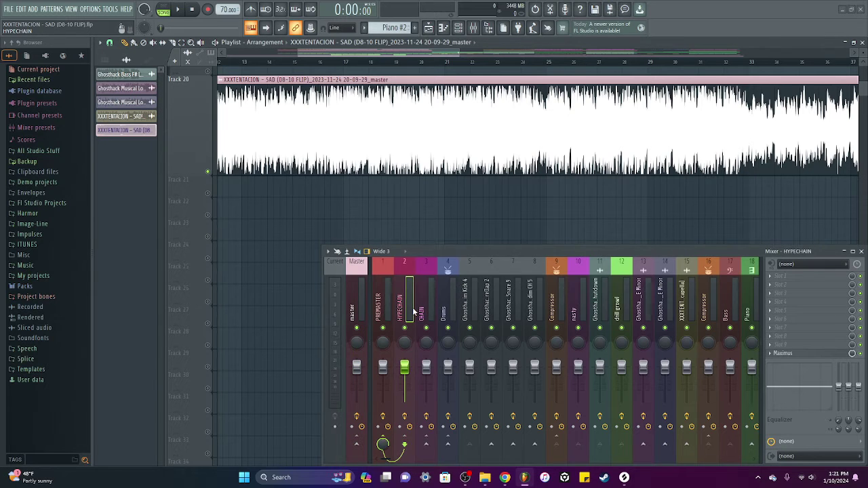
key(Right)
key(Right)
key(Right)
key(Right)
key(Right)
key(Right)
key(Right)
key(Right)
key(Right)
key(Right)
key(Right)
key(Right)
key(Right)
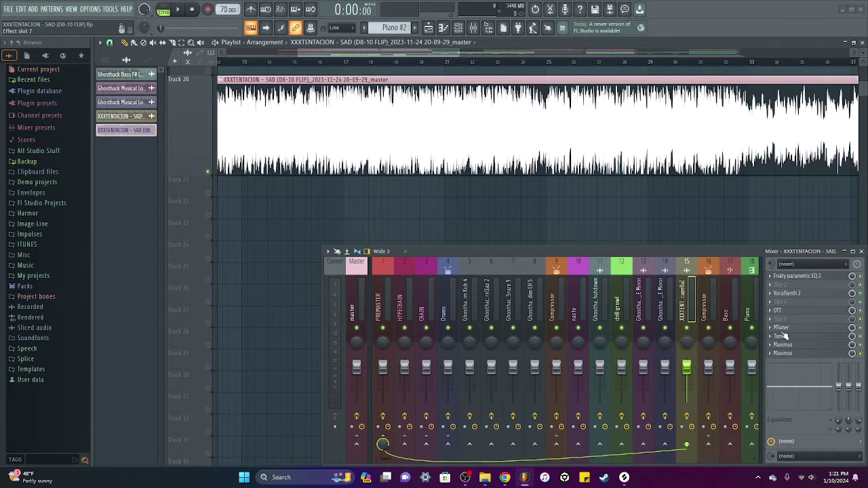
click(783, 327)
drag(161, 133, 201, 128)
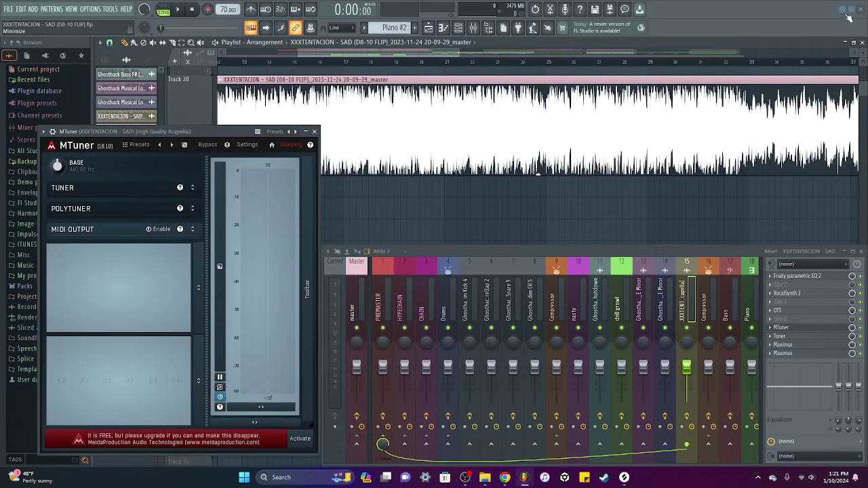
Step: Inspect the VST2 and VST3 plugin folders under C:\Program Files\Common Files
click(488, 467)
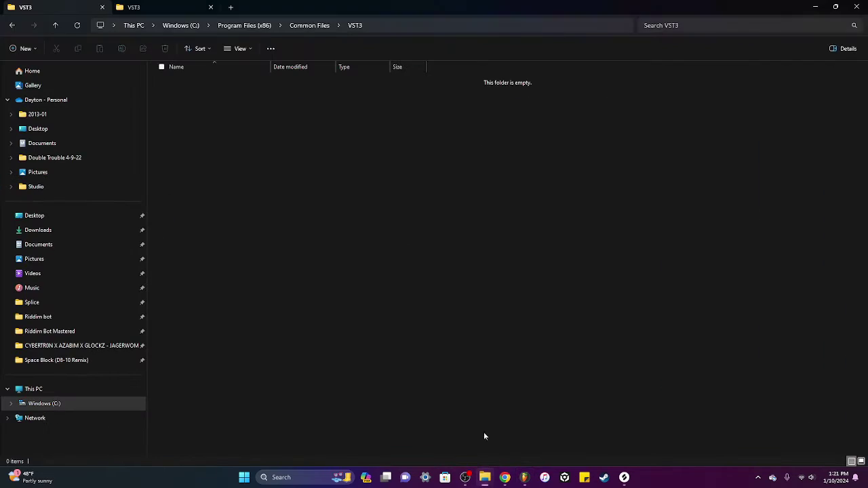
click(86, 407)
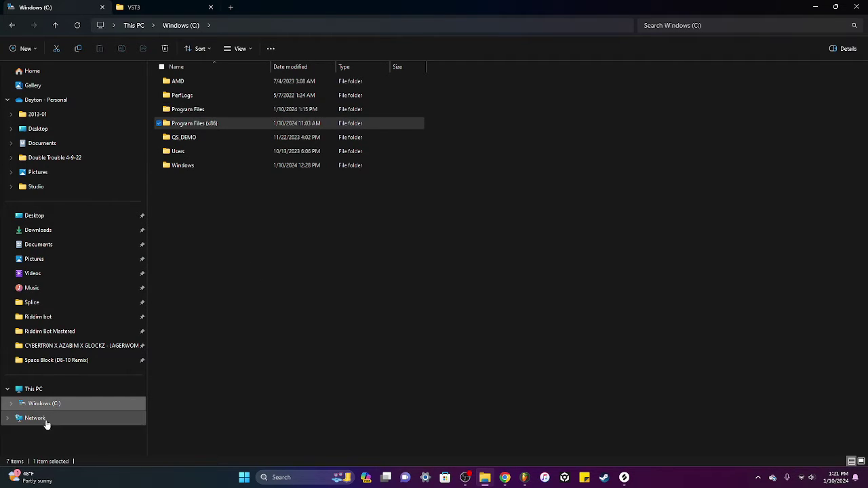
click(267, 304)
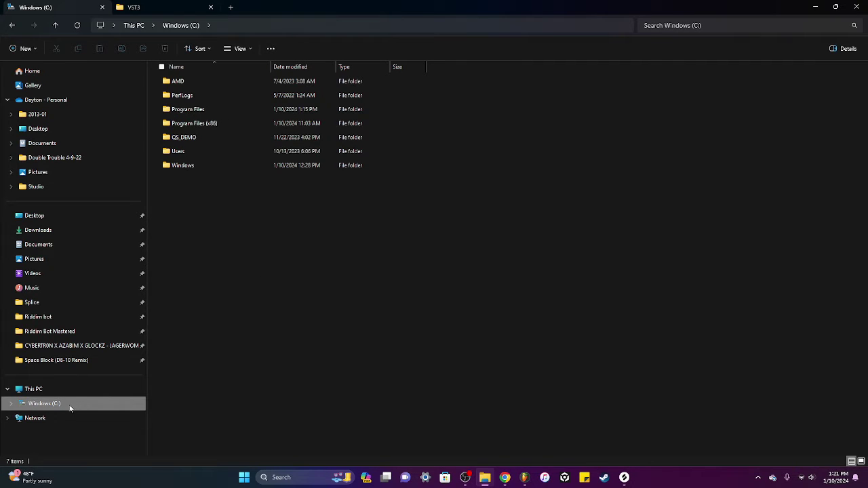
double_click(226, 109)
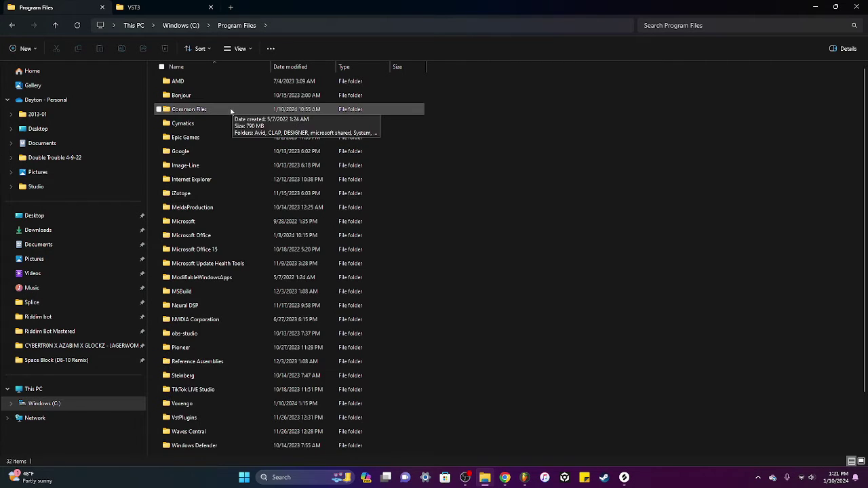
double_click(213, 112)
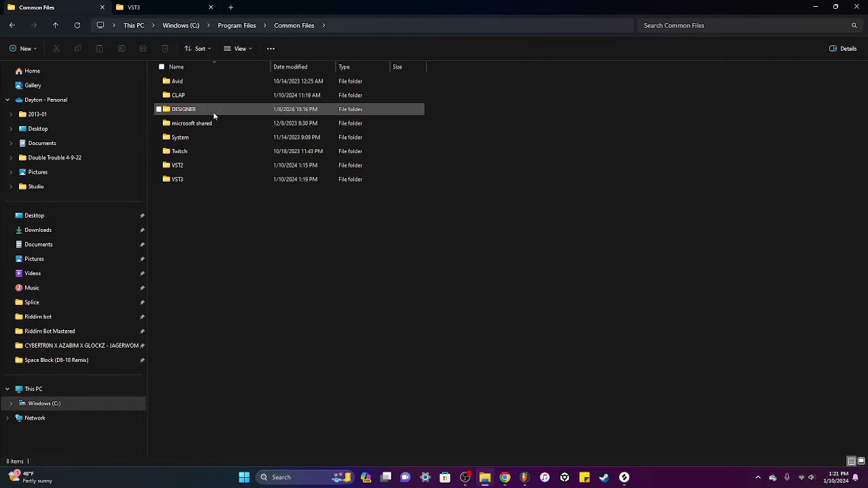
double_click(217, 168)
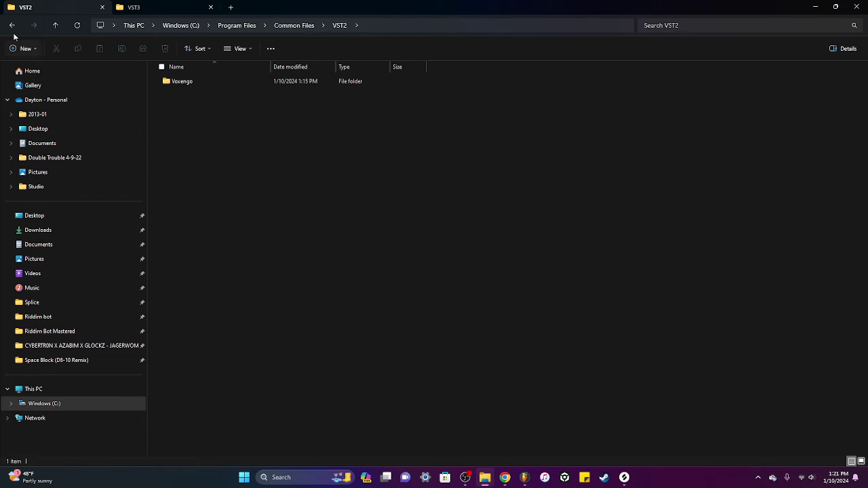
click(12, 25)
double_click(215, 180)
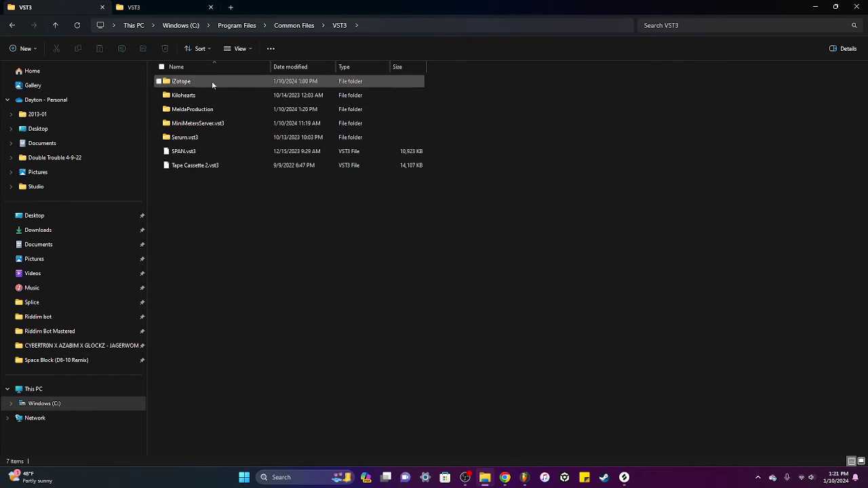
click(12, 25)
click(12, 30)
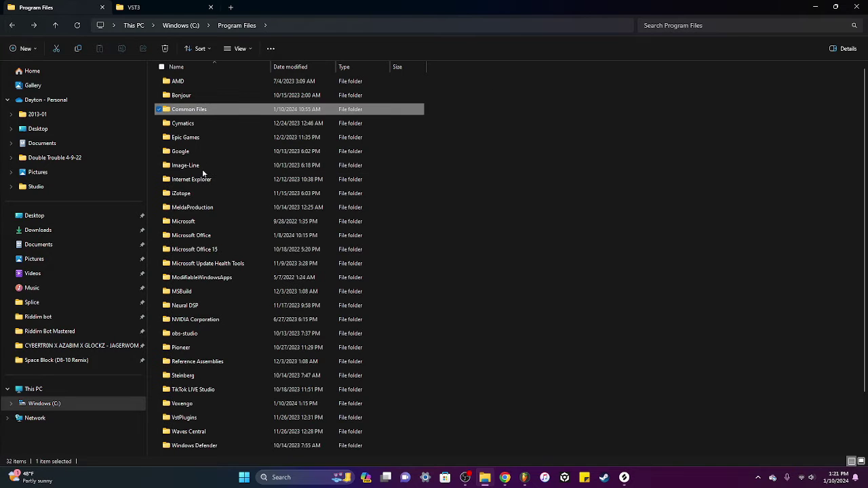
Step: Check the Steinberg\Vstplugins and VstPlugins folders in Program Files
scroll(230, 298, down, 2)
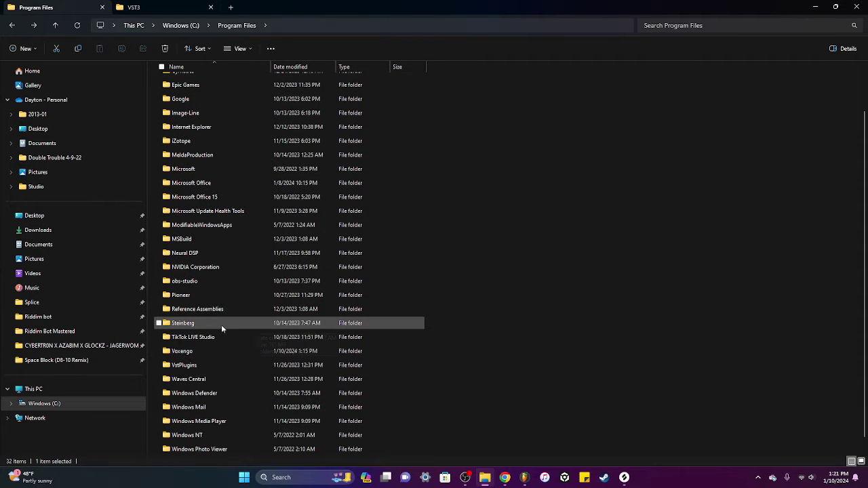
double_click(221, 325)
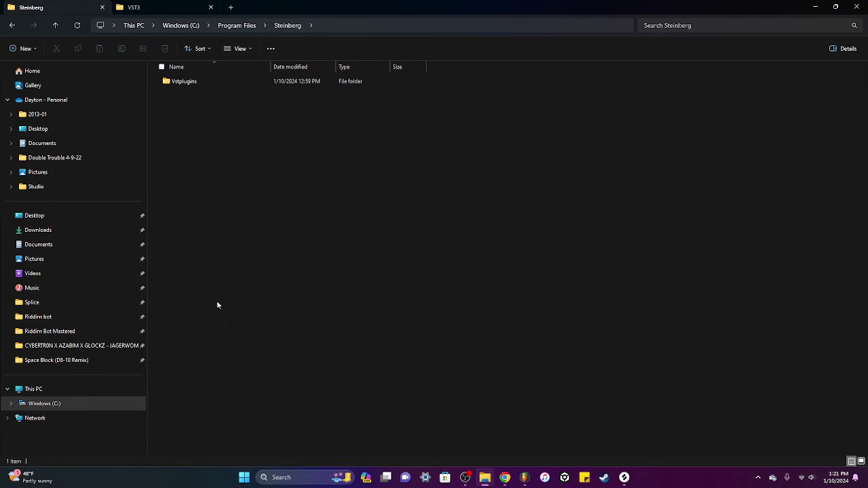
double_click(218, 82)
click(10, 25)
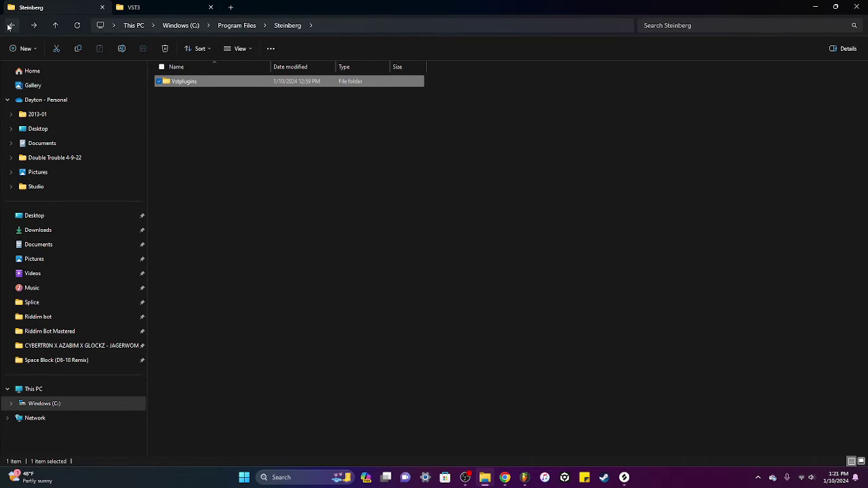
click(9, 26)
scroll(265, 302, down, 2)
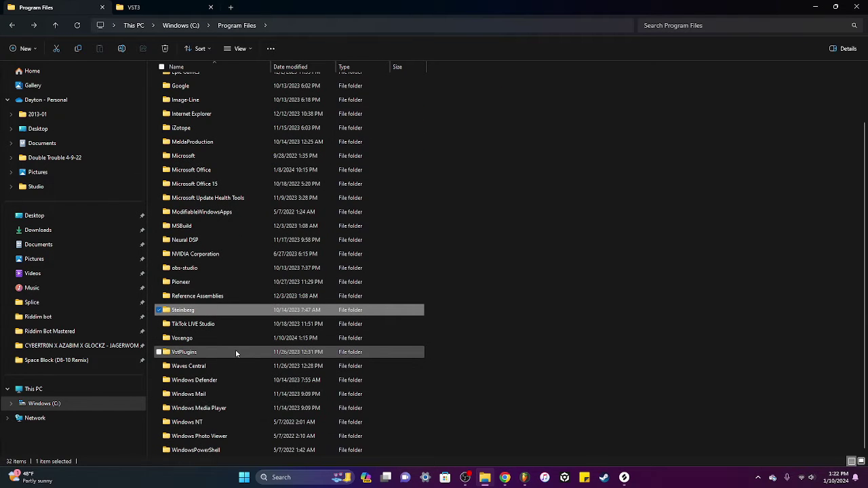
double_click(236, 353)
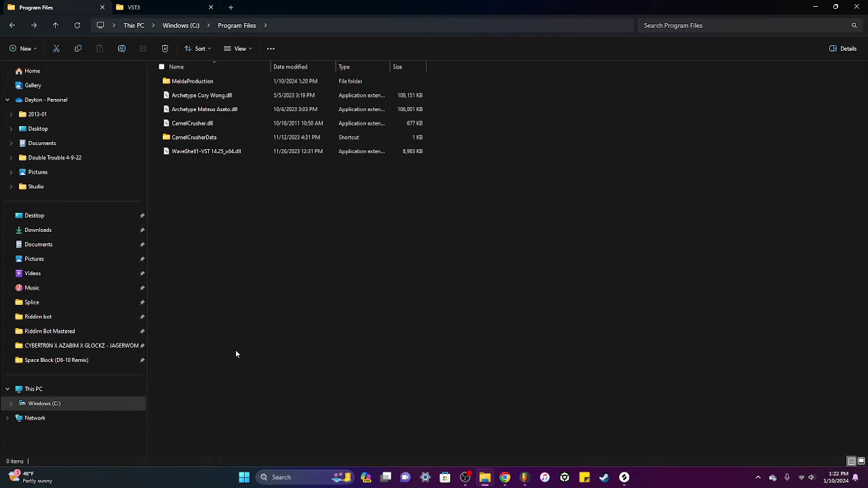
click(10, 25)
scroll(220, 299, down, 3)
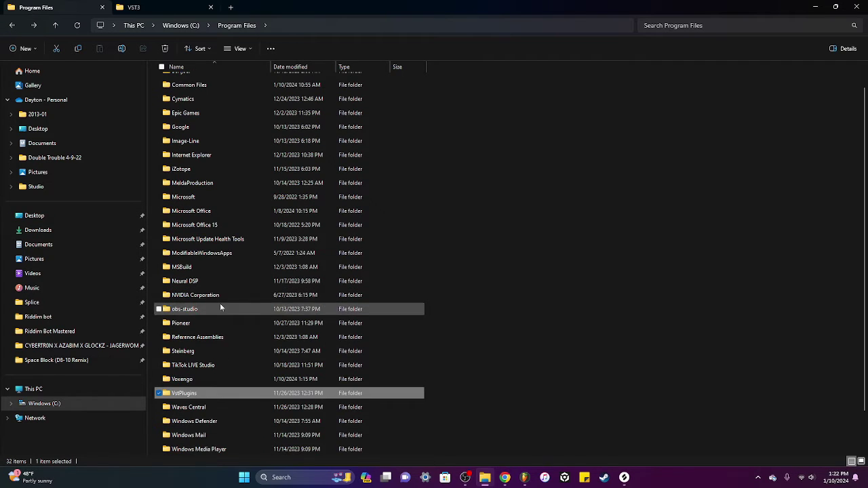
scroll(791, 247, up, 3)
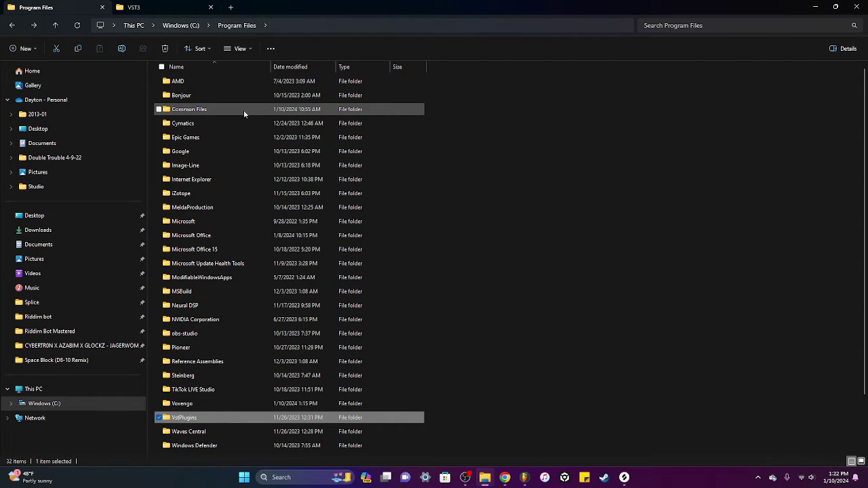
Step: Inspect the Common Files\VST3 folder inside Program Files (x86)
click(12, 26)
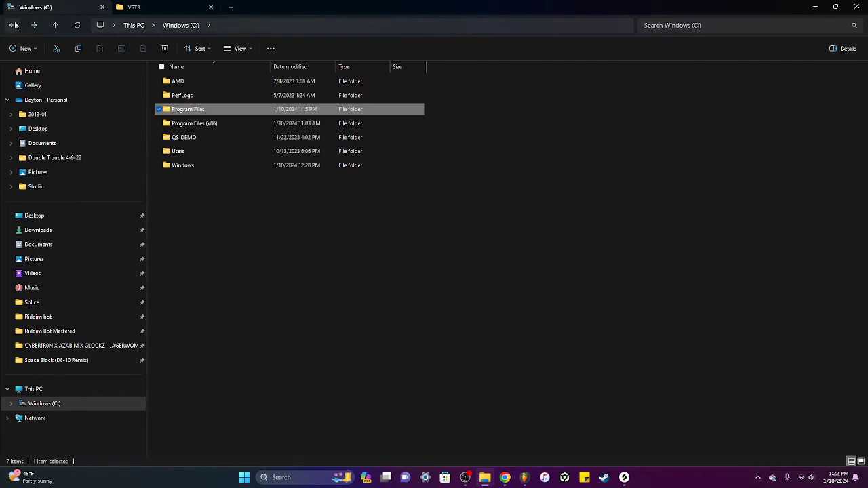
double_click(221, 127)
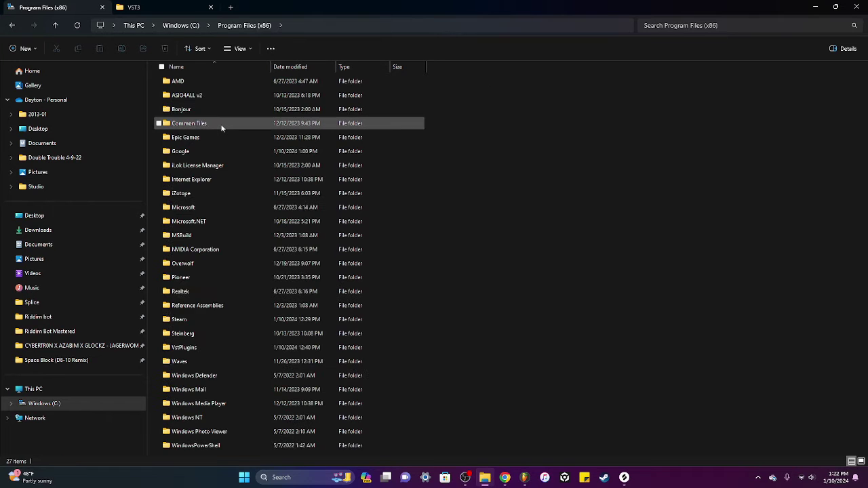
double_click(221, 125)
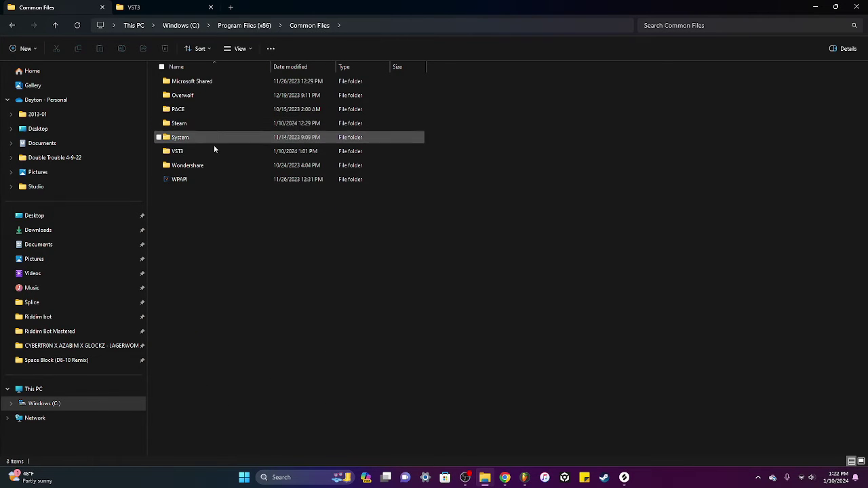
double_click(213, 151)
click(12, 25)
click(12, 25)
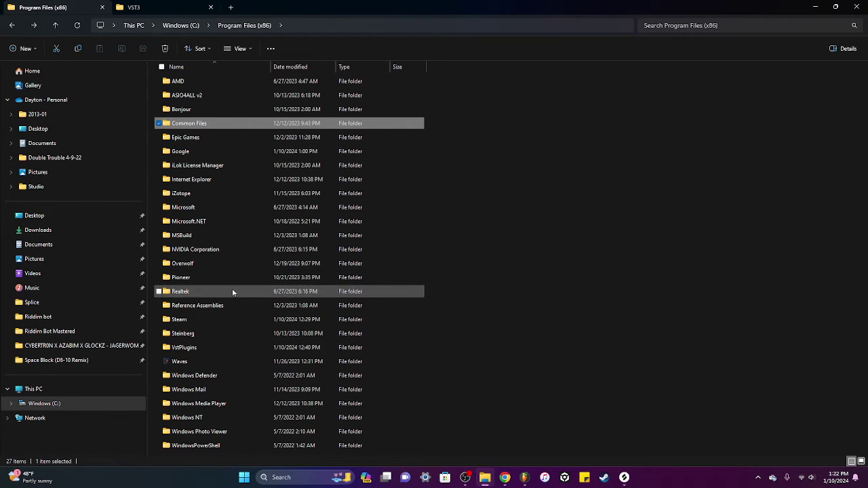
Step: Check Steinberg\vstplugins, then list the 42 VstPlugins files such as SPAN.dll and SPAN.vst3
double_click(226, 333)
double_click(214, 84)
click(12, 25)
click(12, 25)
double_click(238, 347)
scroll(290, 342, down, 1)
scroll(295, 341, down, 4)
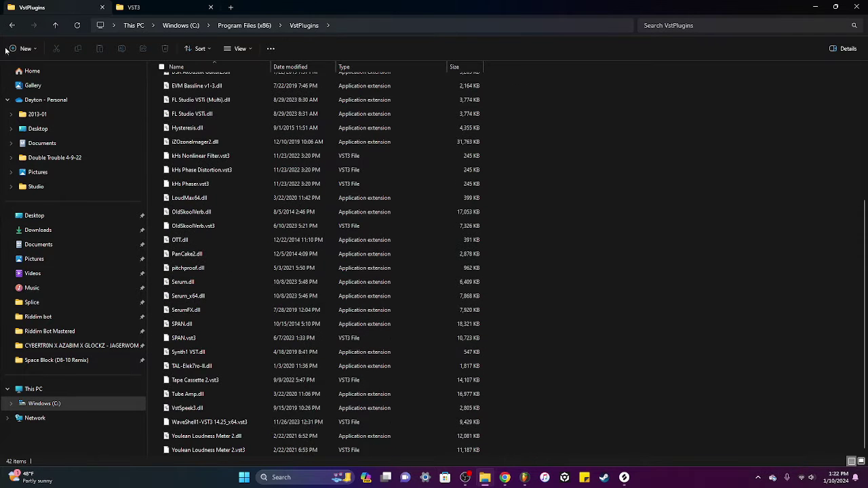
click(11, 25)
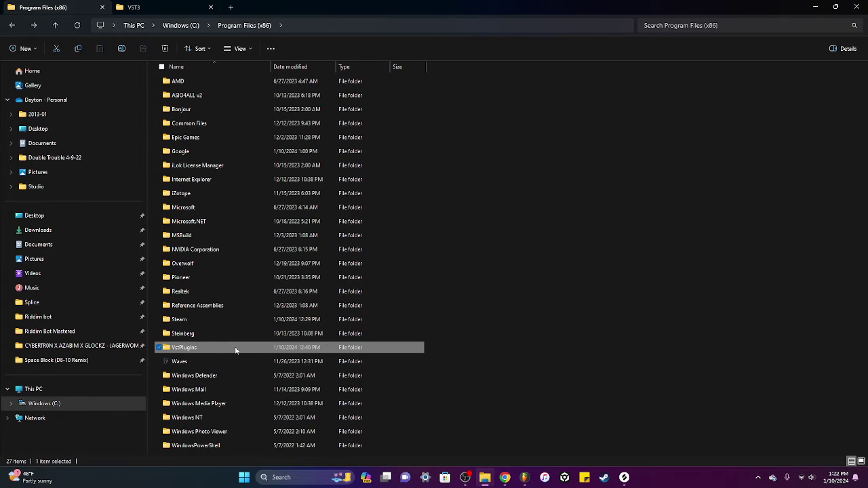
double_click(235, 348)
scroll(254, 323, down, 3)
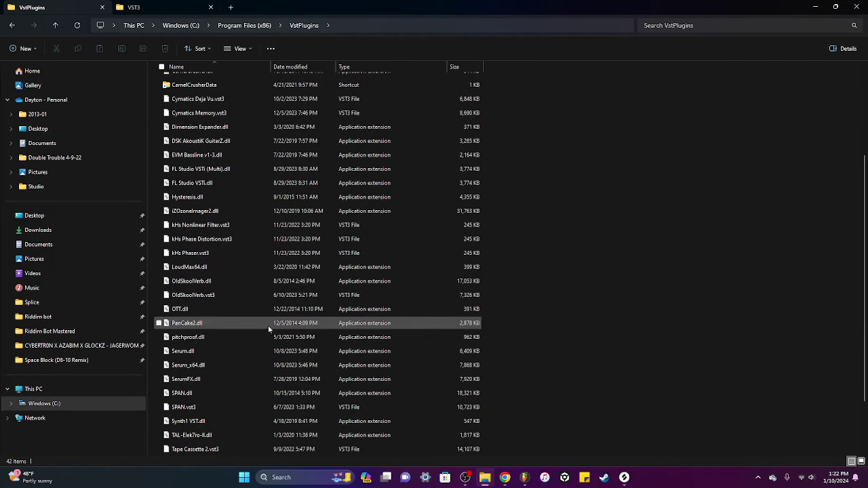
Step: Start a new empty FL Studio project and view the effects offered for mixer Insert 4
click(524, 479)
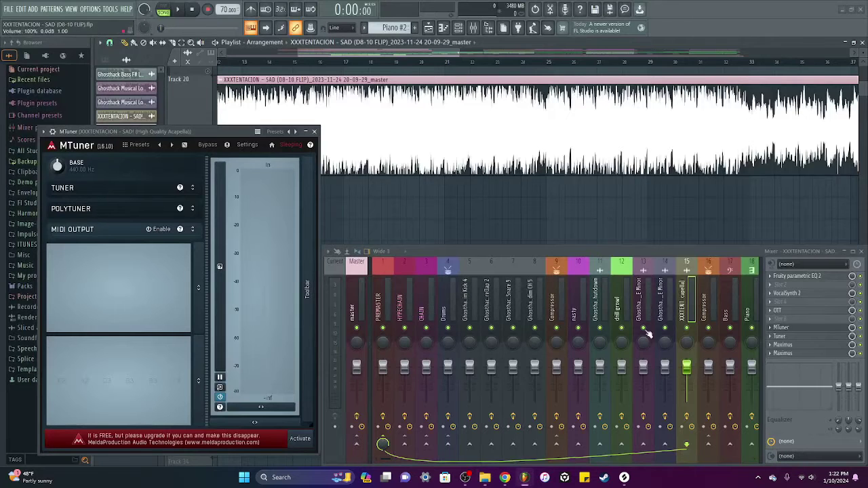
click(10, 9)
click(27, 21)
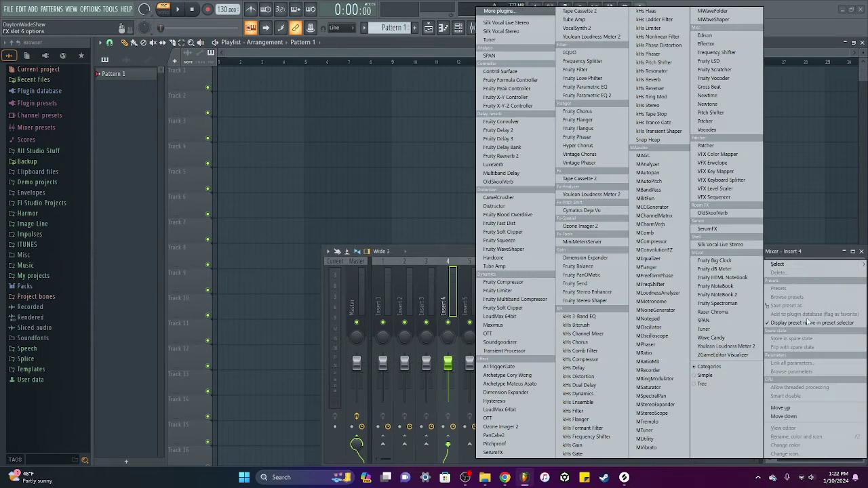
click(787, 319)
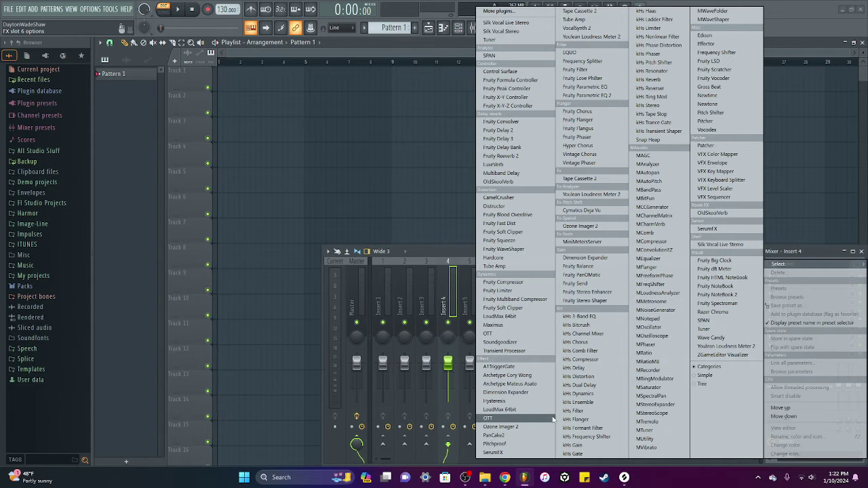
click(504, 249)
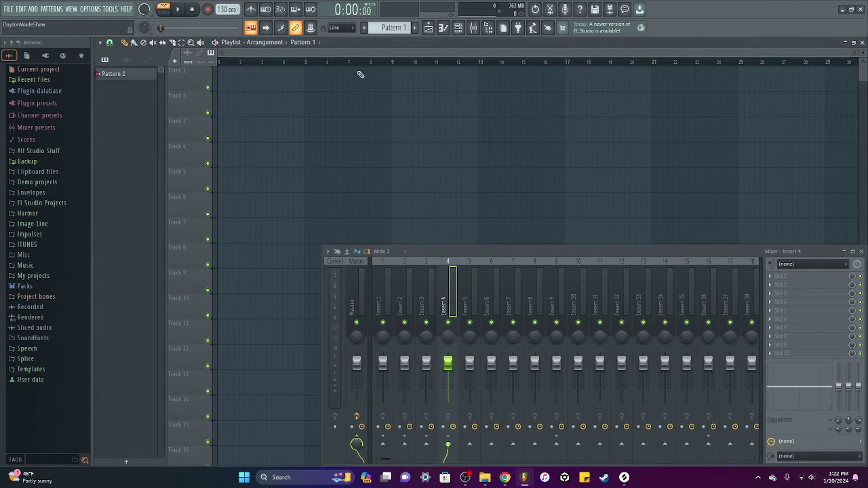
click(485, 478)
scroll(215, 402, up, 1)
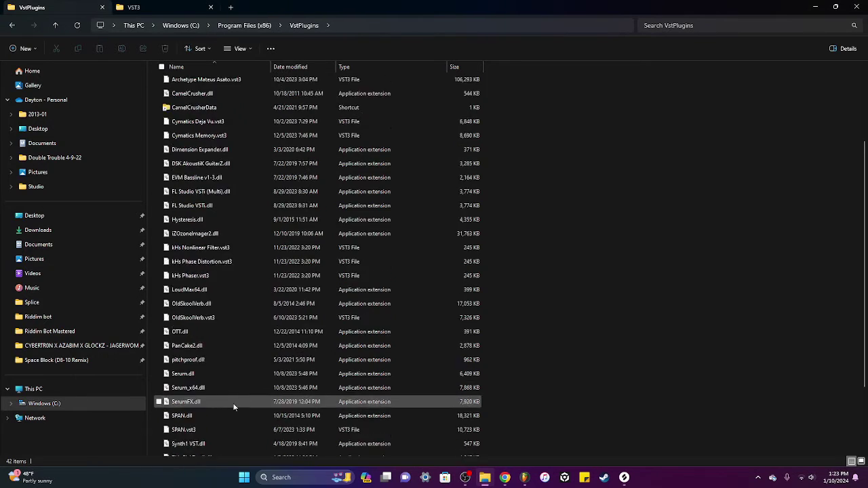
click(91, 404)
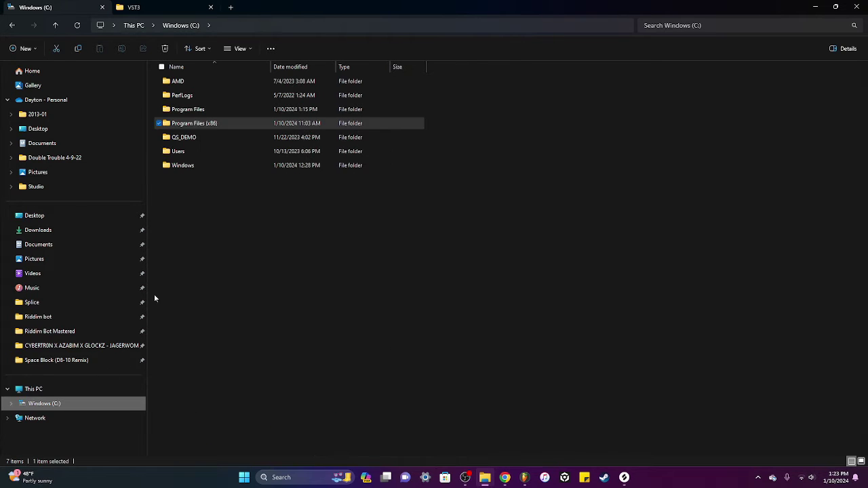
double_click(208, 123)
double_click(209, 123)
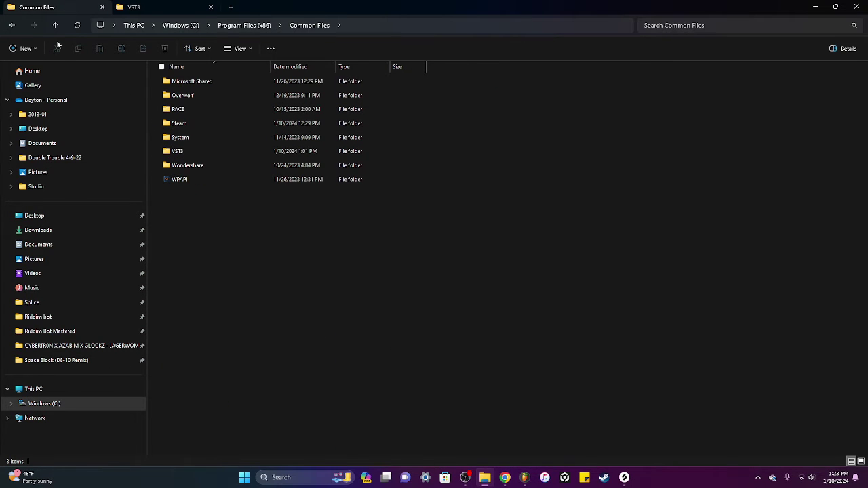
click(11, 25)
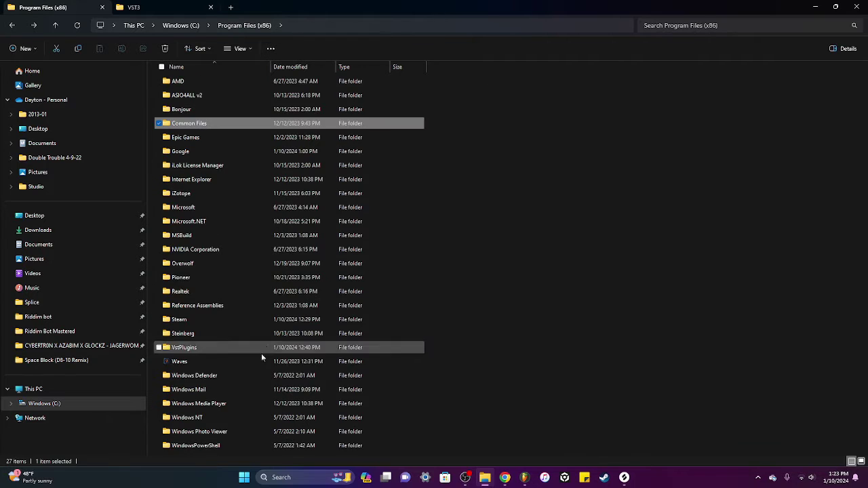
double_click(230, 333)
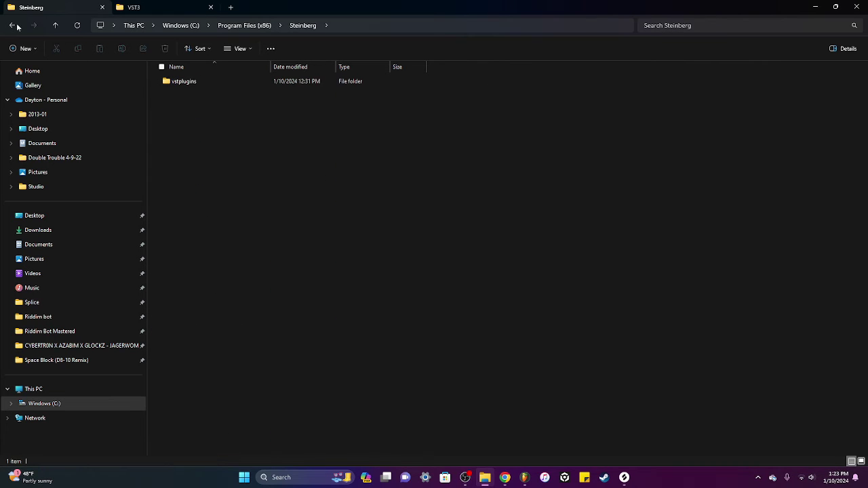
click(16, 25)
double_click(238, 347)
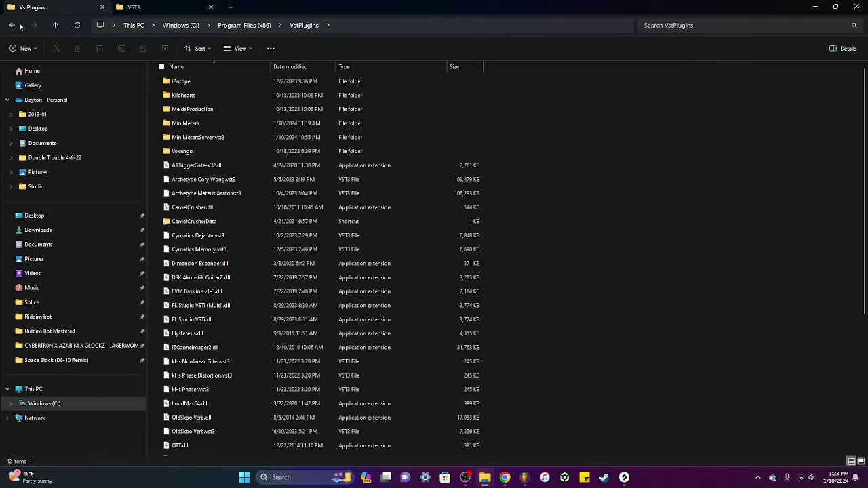
click(16, 26)
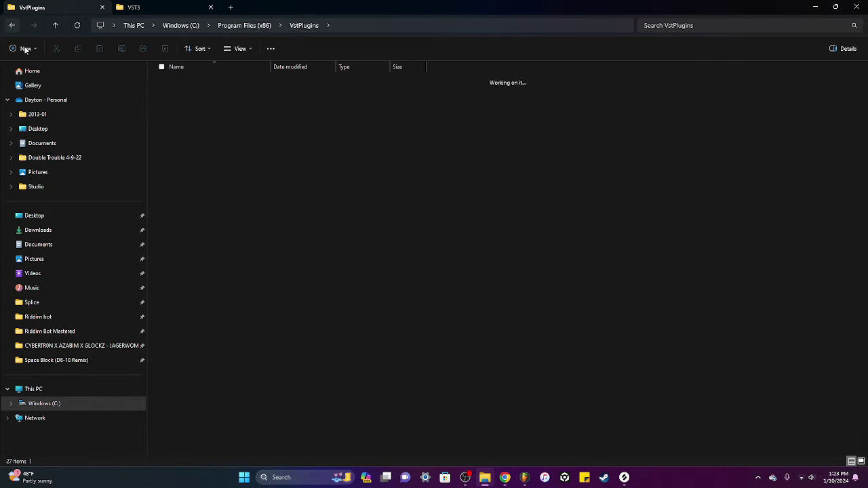
click(68, 403)
double_click(229, 110)
click(224, 110)
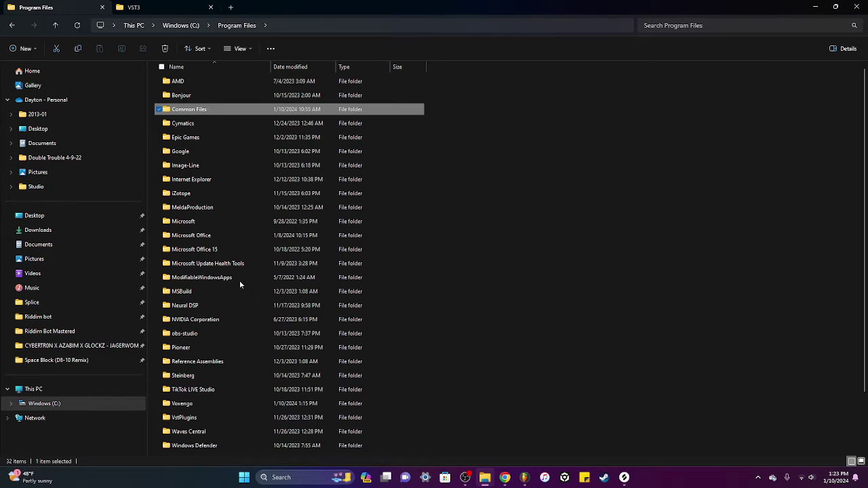
click(235, 375)
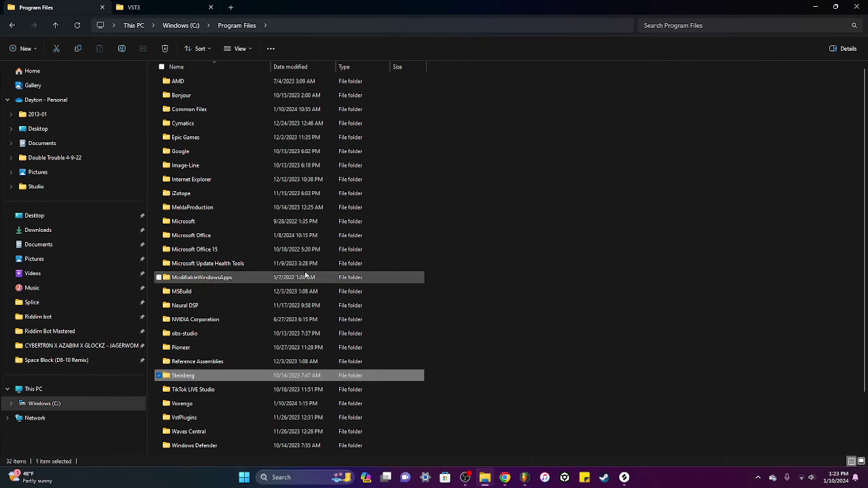
Step: Open the Plugin Manager and widen its search paths panel so each path reads in full
key(alt+Tab)
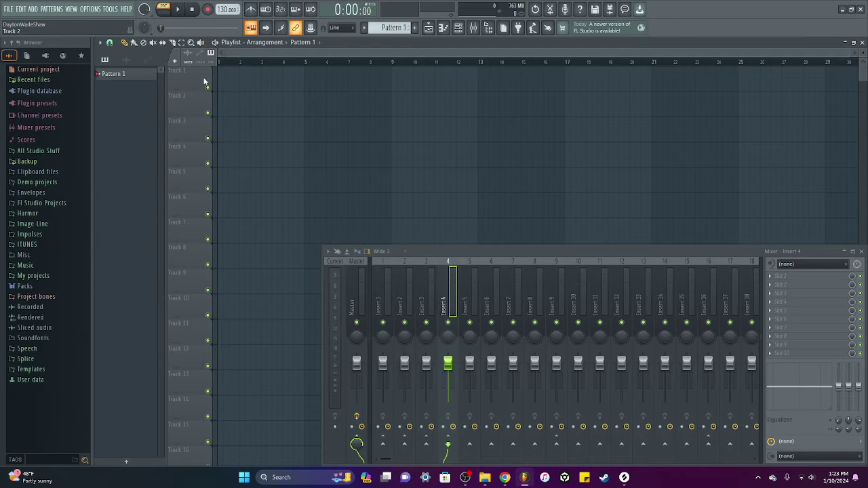
click(95, 9)
click(143, 82)
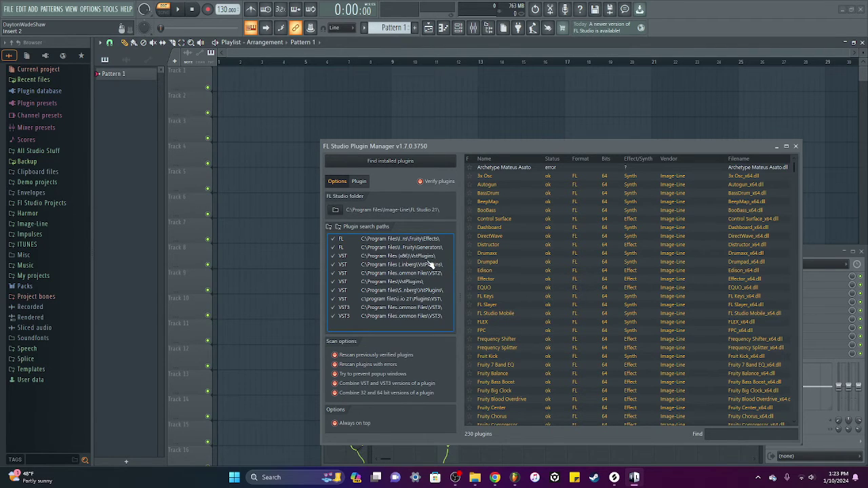
drag(515, 151, 497, 114)
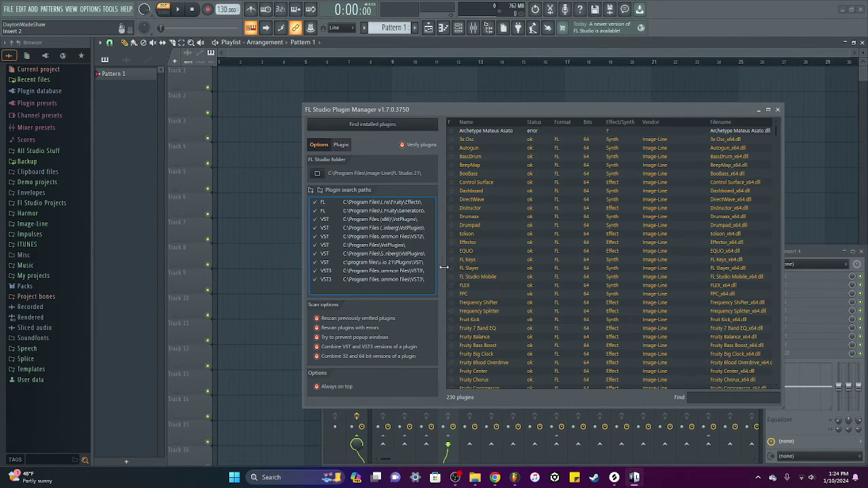
mouse_move(444, 268)
mouse_down()
mouse_move(475, 271)
mouse_move(458, 271)
mouse_up()
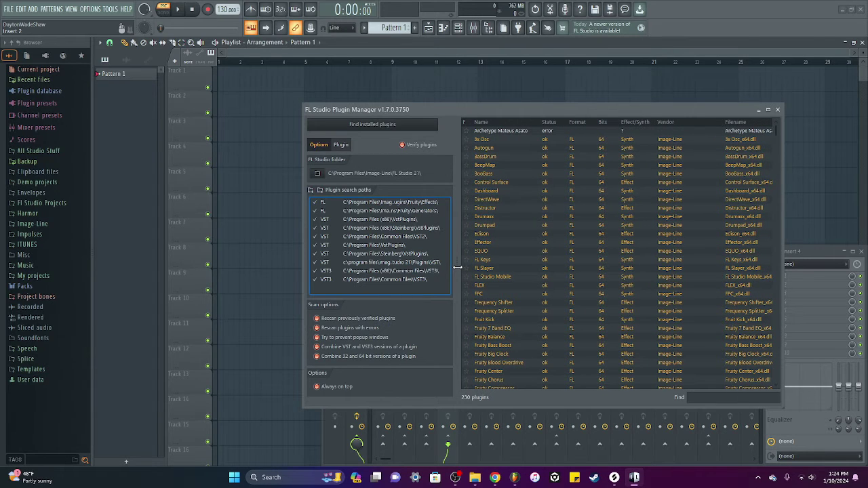
drag(552, 116, 532, 116)
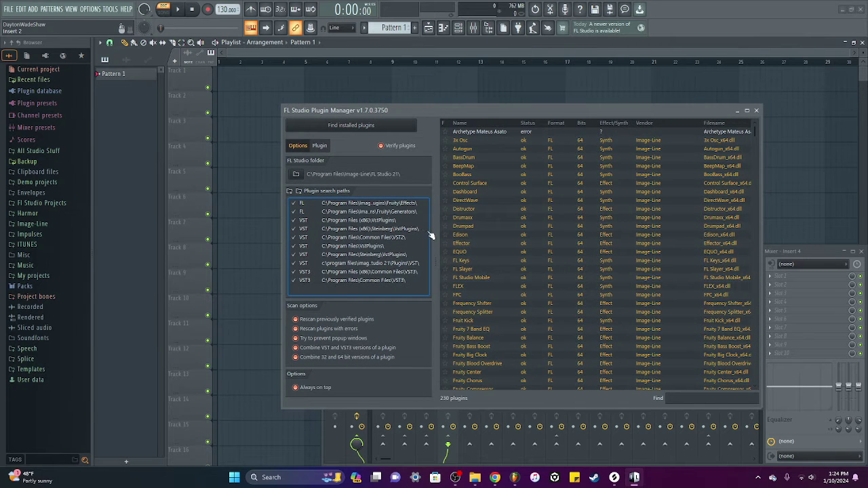
drag(434, 244, 457, 249)
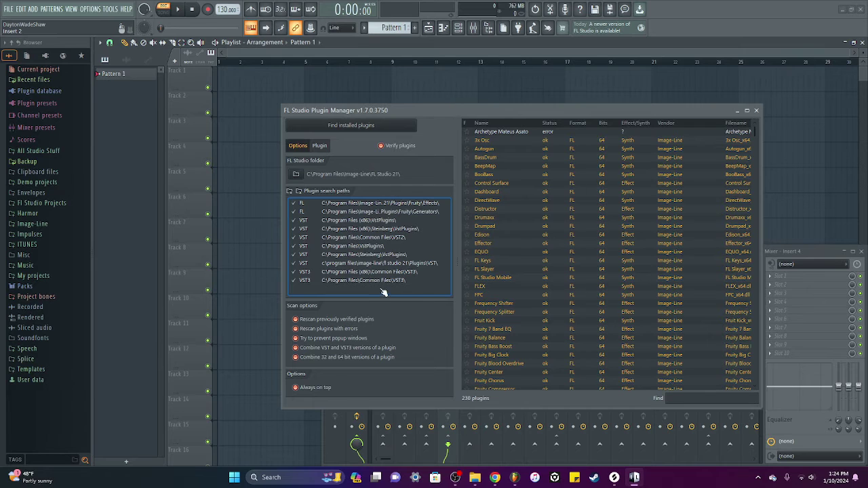
Step: Confirm the Common Files\VST3 search path folder, scroll the plugin list, and close the Plugin Manager
click(311, 290)
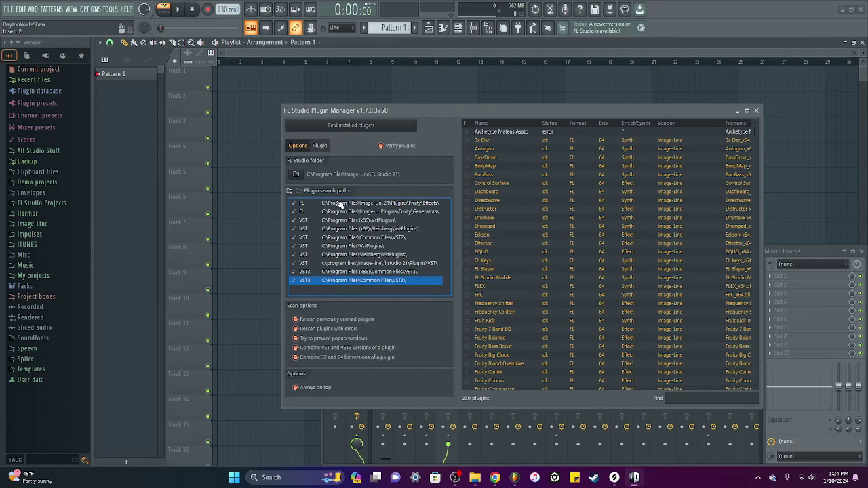
click(290, 192)
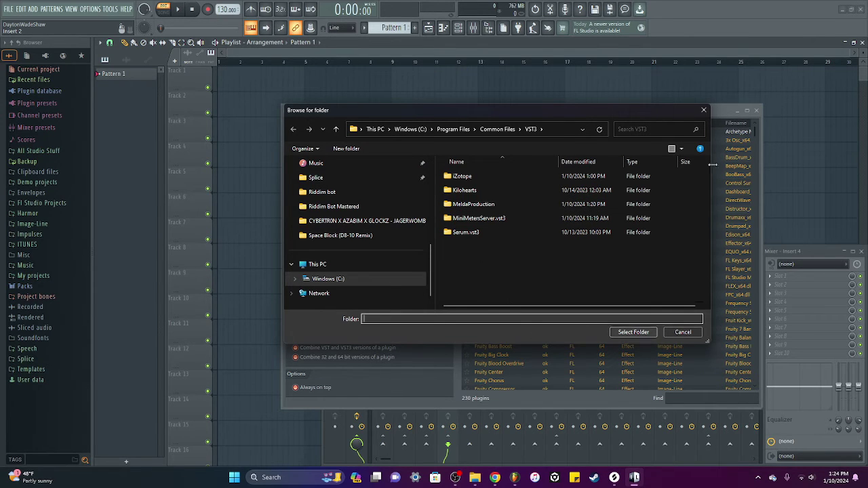
click(623, 332)
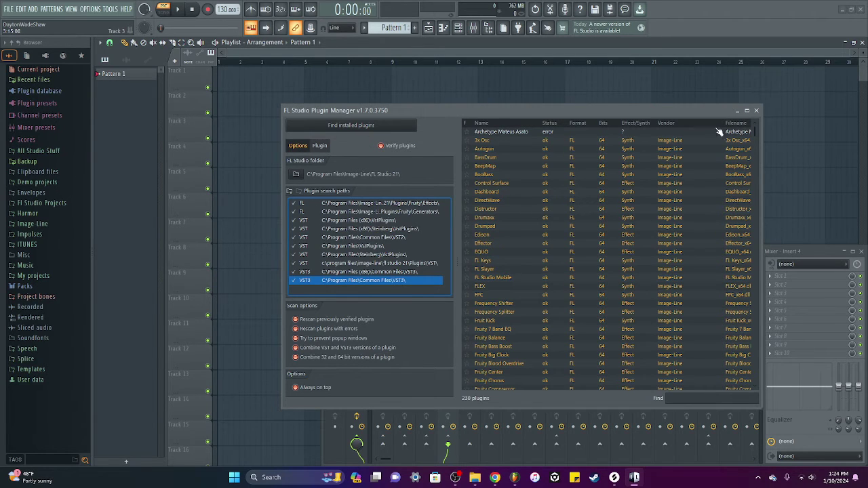
drag(755, 129, 759, 370)
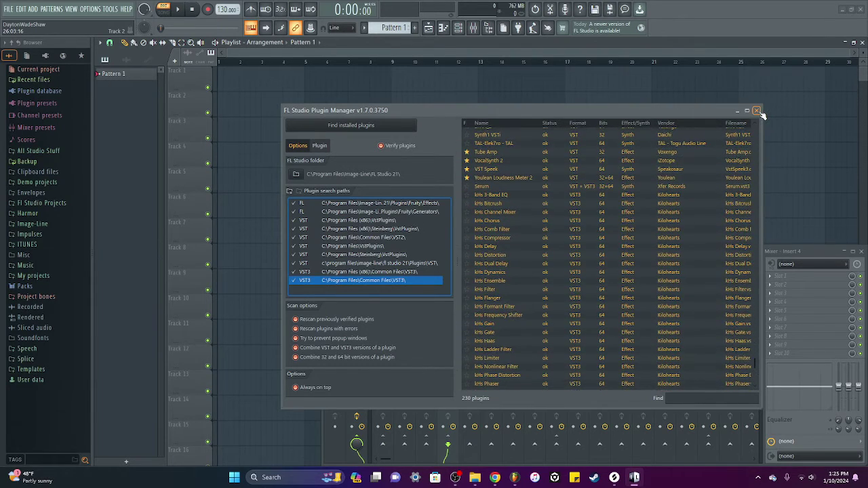
click(757, 111)
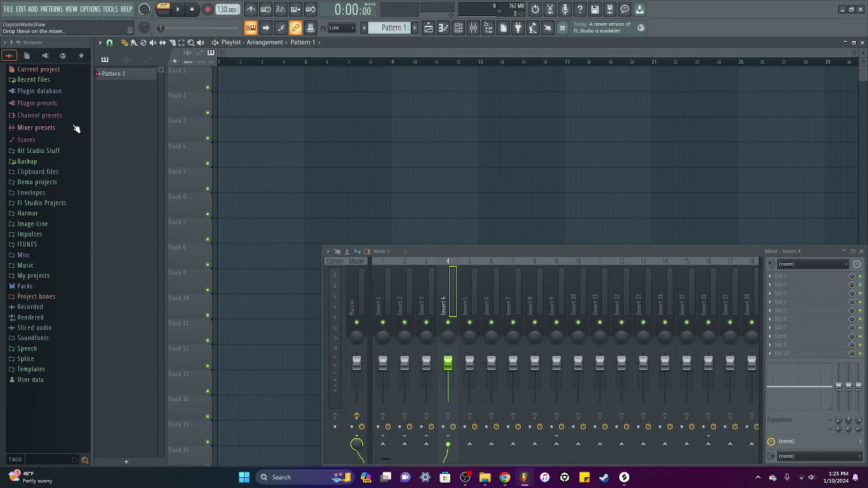
Step: Open the Plugin database folder in File Explorer through its Windows shell menu
mouse_move(97, 143)
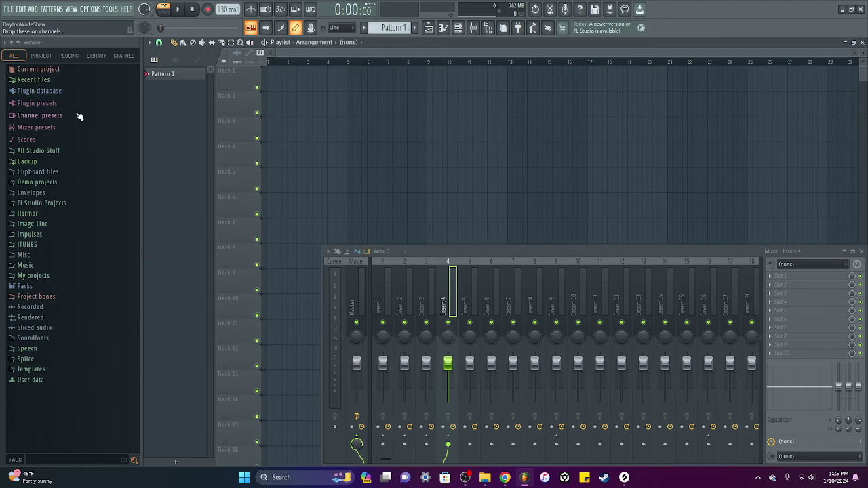
click(40, 90)
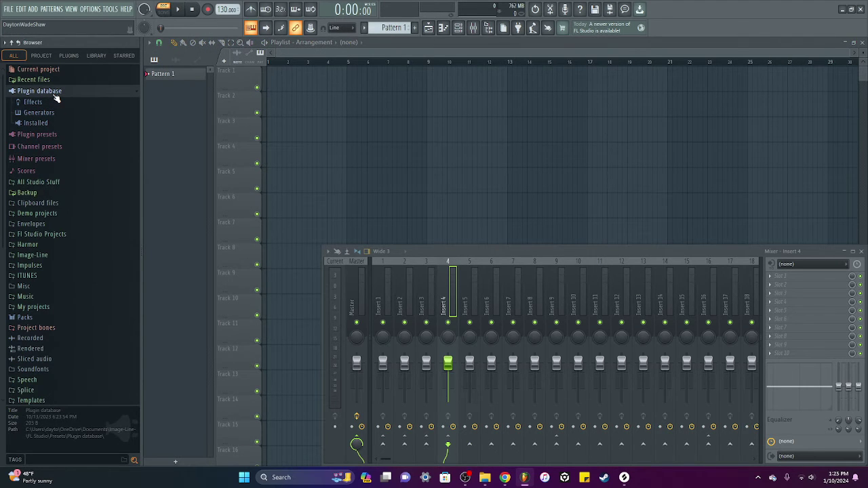
click(55, 95)
right_click(54, 95)
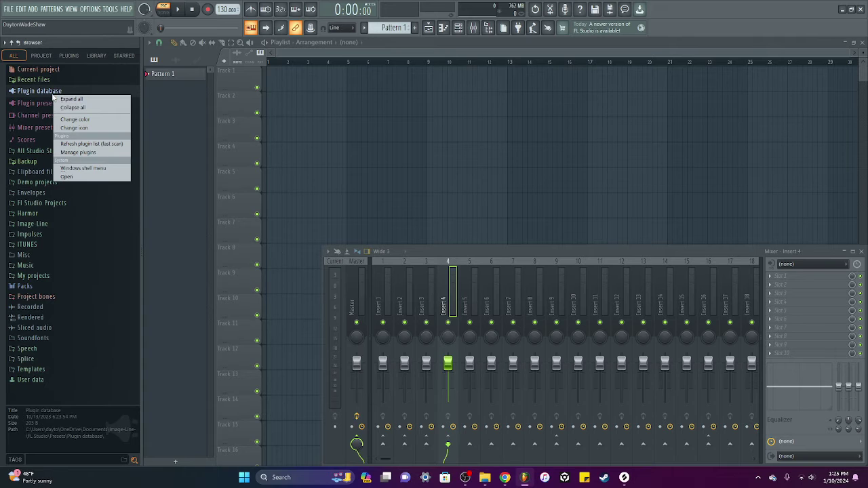
click(103, 169)
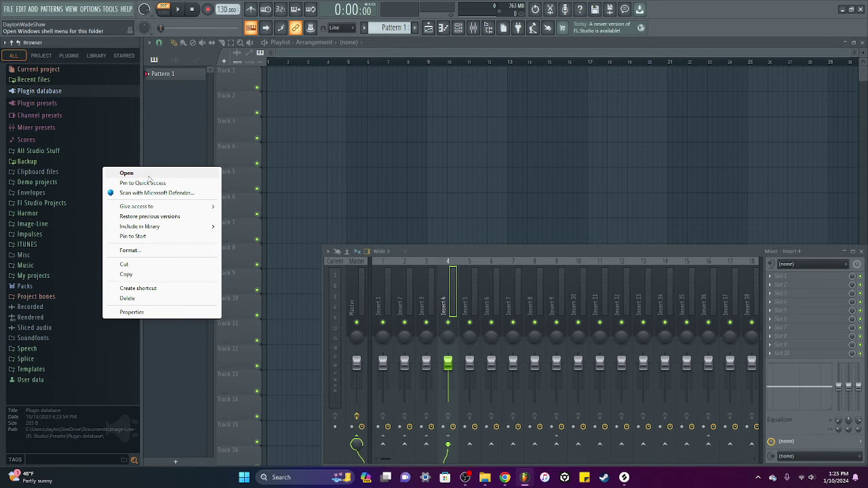
click(148, 175)
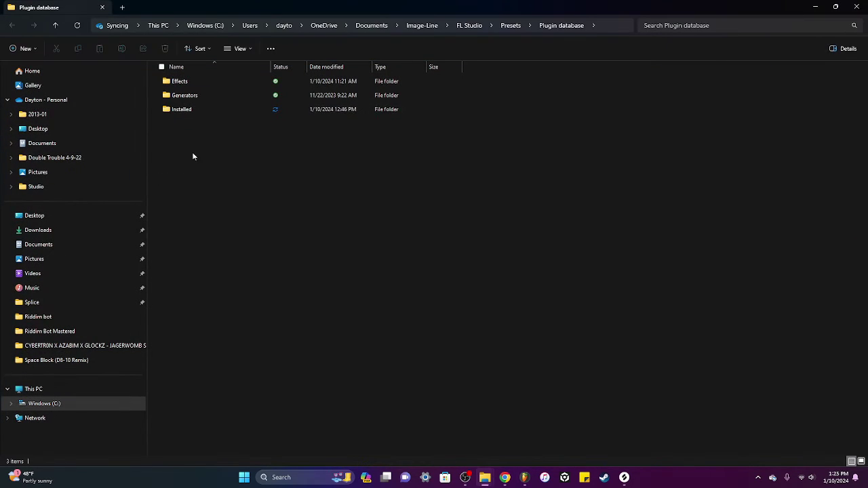
click(836, 7)
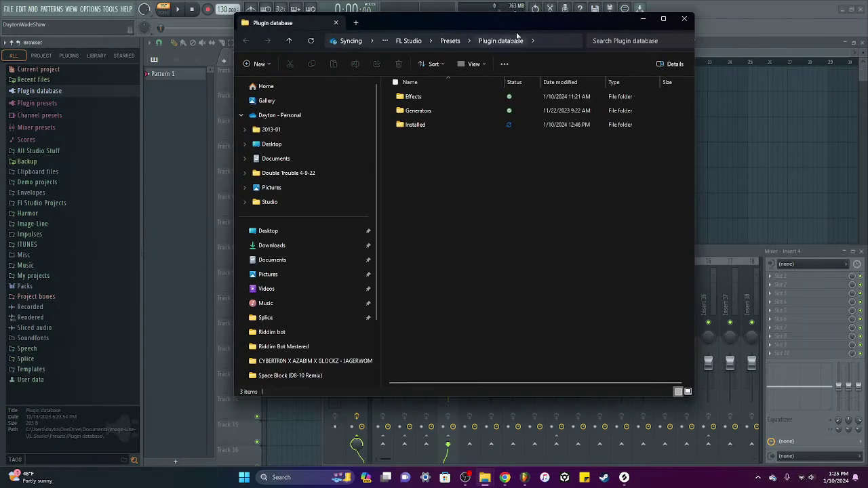
click(793, 287)
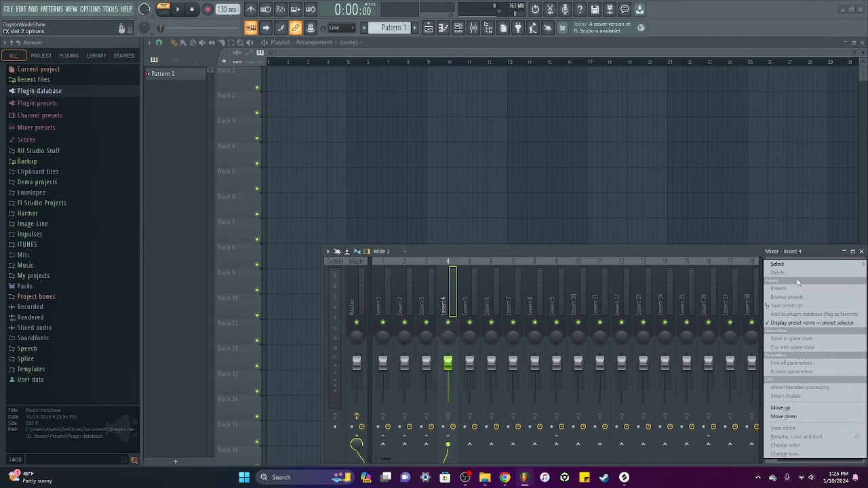
Step: Browse the mixer Insert 4 effect list, then return to the Plugin database folder window
mouse_move(801, 268)
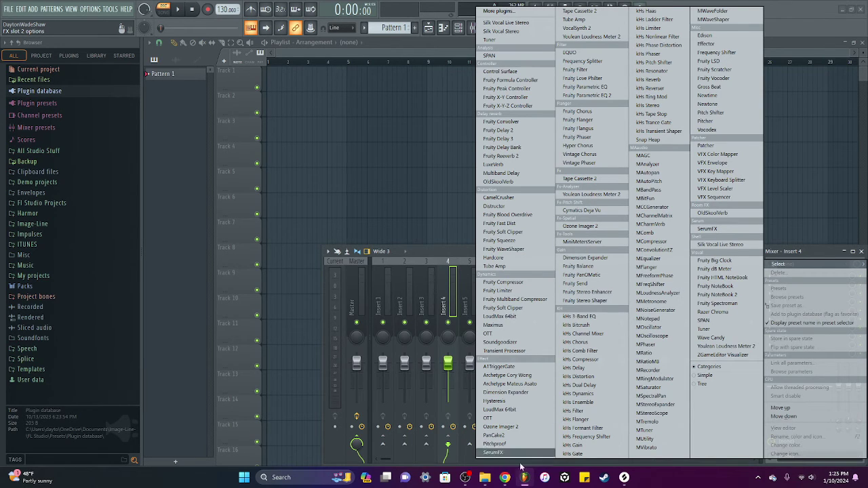
mouse_move(491, 482)
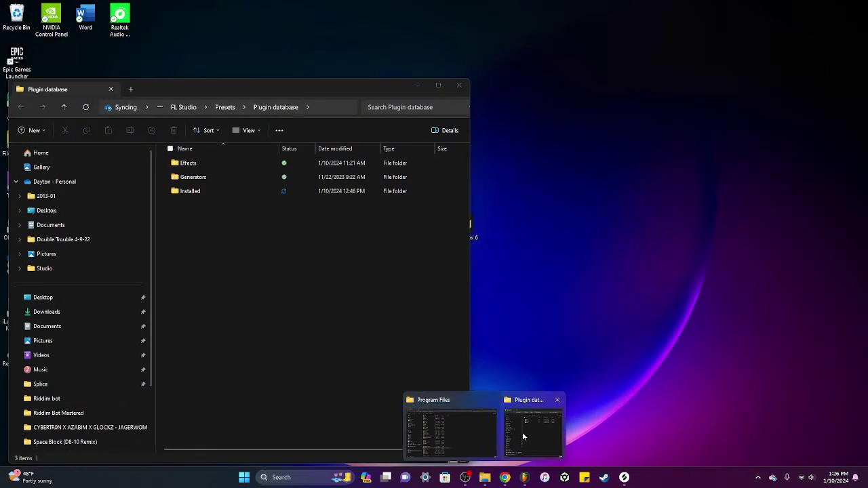
Step: Open the Plugin database's Effects folder, listing Analysis, Dynamics and presets, beside a restored FL Studio window
click(523, 437)
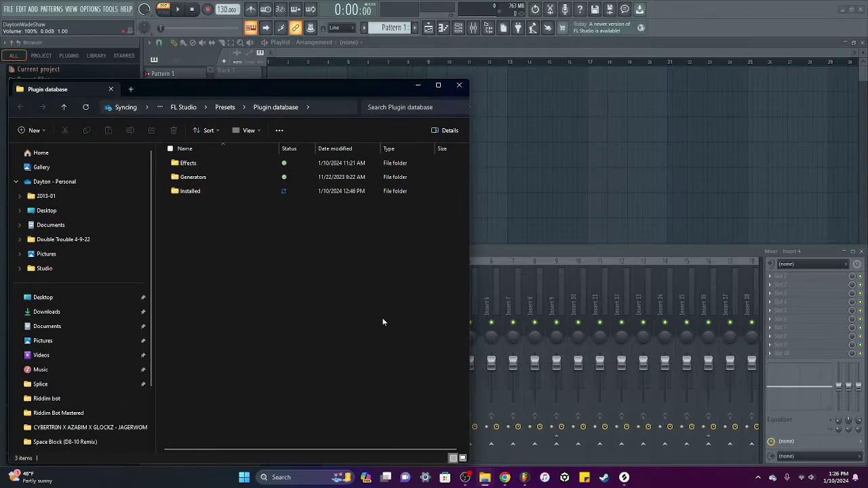
drag(253, 82, 441, 91)
drag(349, 92, 203, 81)
click(250, 162)
double_click(251, 162)
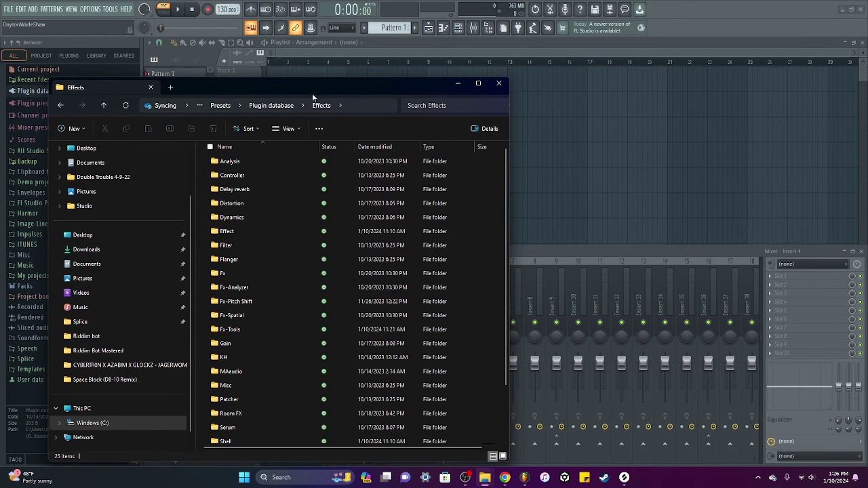
drag(312, 86, 248, 63)
scroll(231, 362, down, 1)
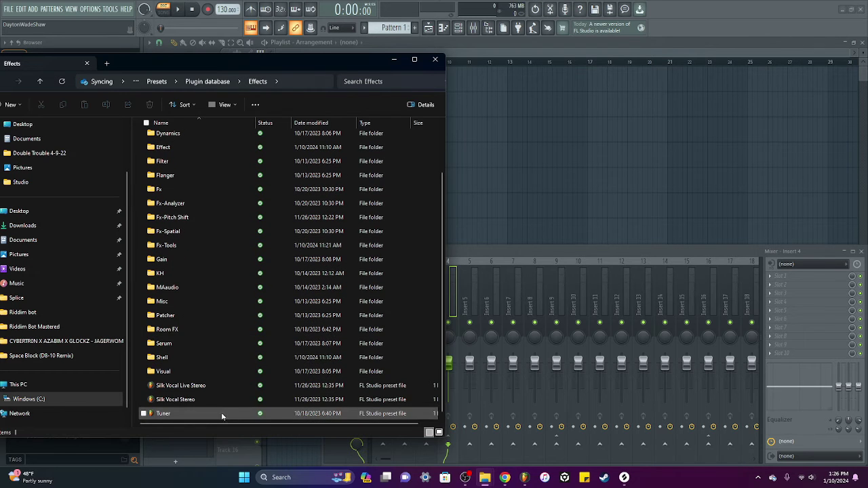
scroll(435, 306, up, 2)
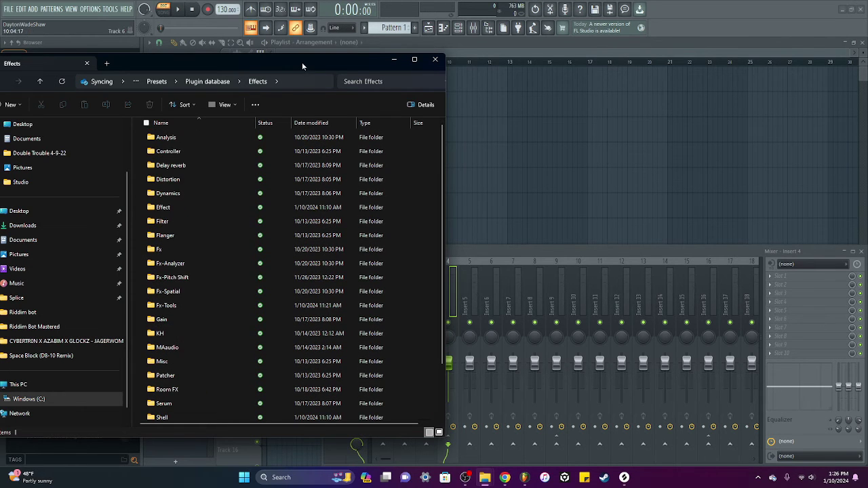
double_click(590, 18)
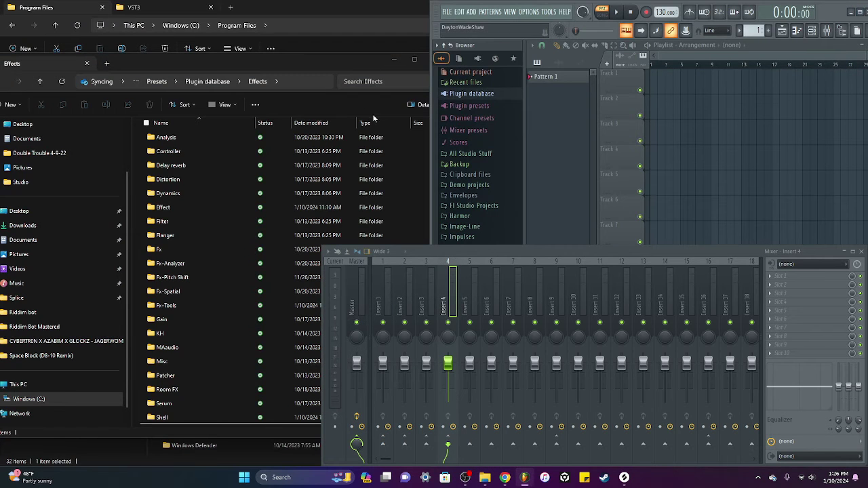
Step: Narrow the mixer window, open an Insert 4 slot's plugin menu, and look inside the Analysis folder
drag(634, 252, 657, 215)
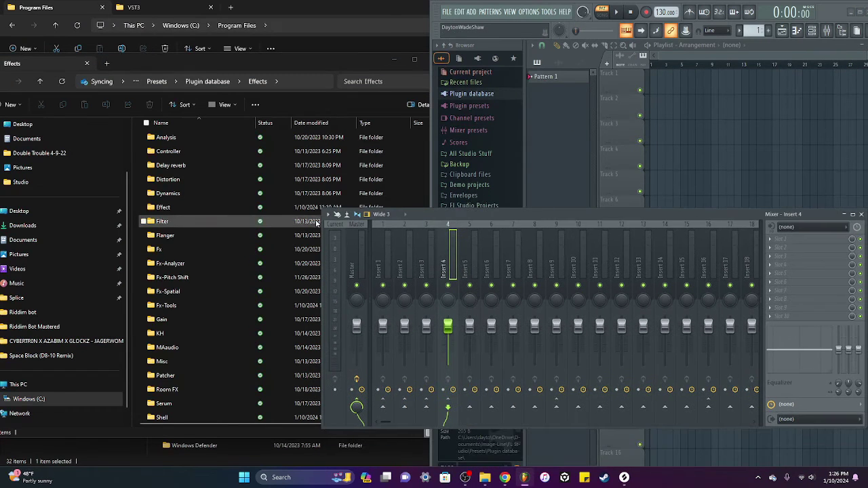
drag(321, 211, 552, 218)
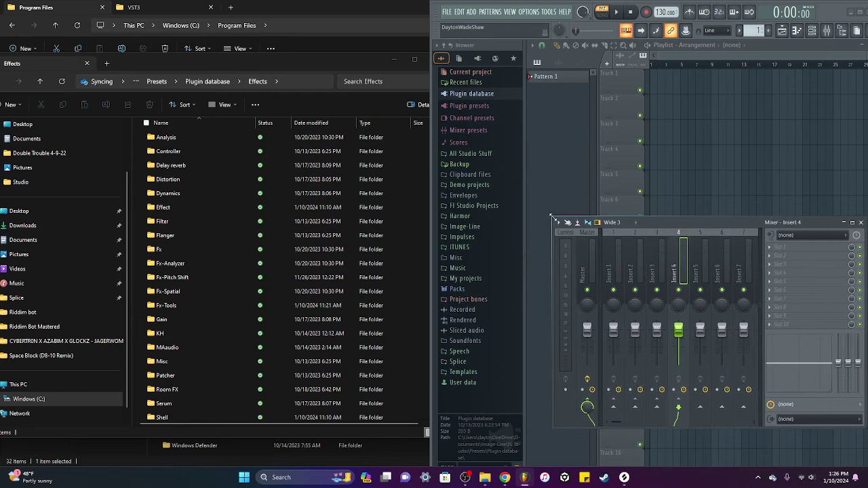
click(817, 287)
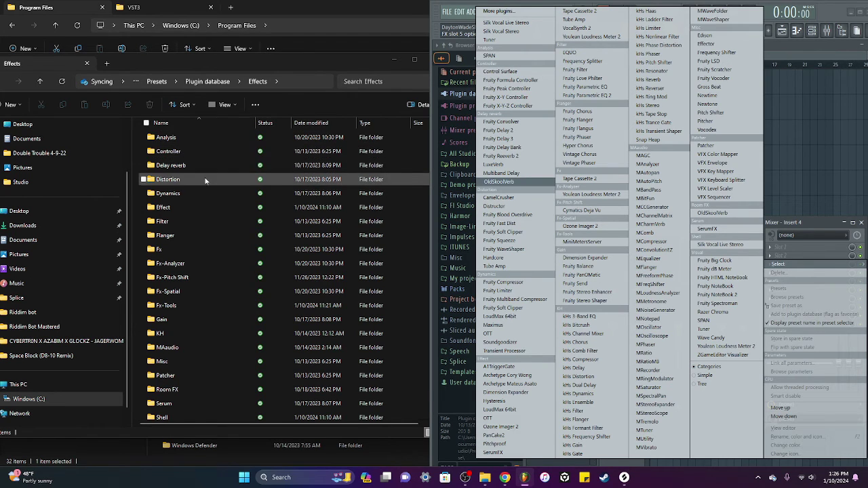
double_click(195, 136)
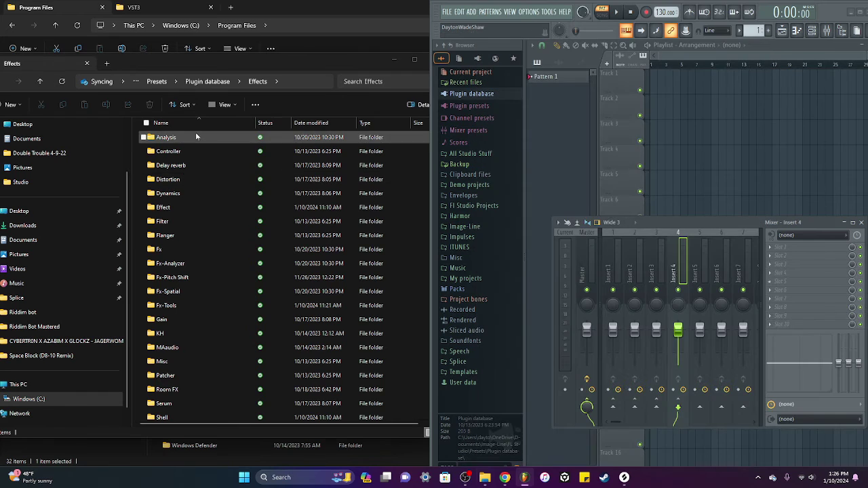
click(5, 82)
scroll(246, 287, down, 1)
scroll(246, 287, down, 1)
Step: Compare the duplicate SPAN presets in the Visual and Analysis effect folders
click(774, 307)
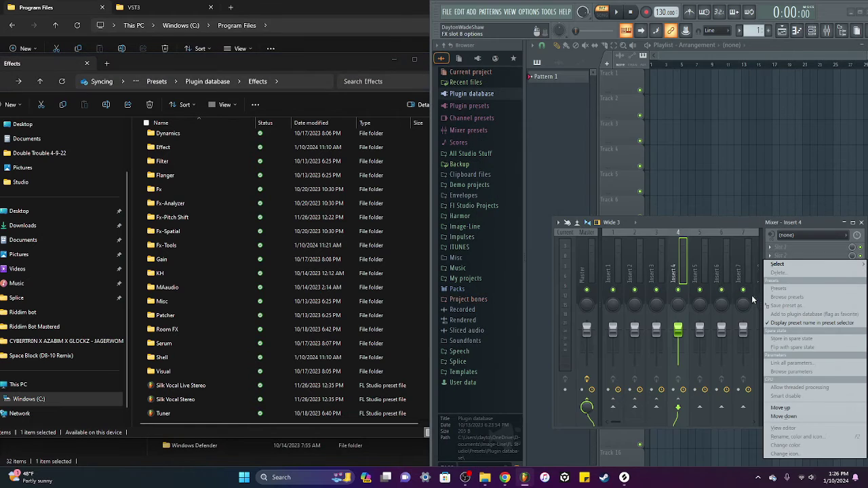
mouse_move(779, 264)
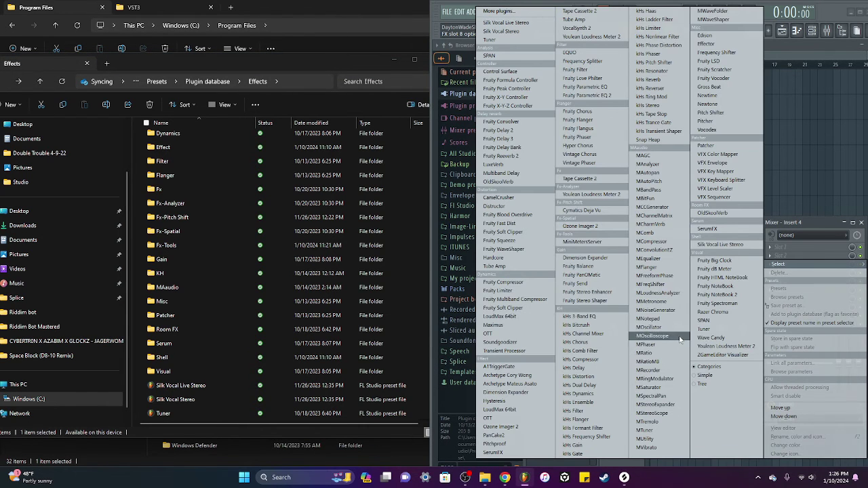
click(230, 372)
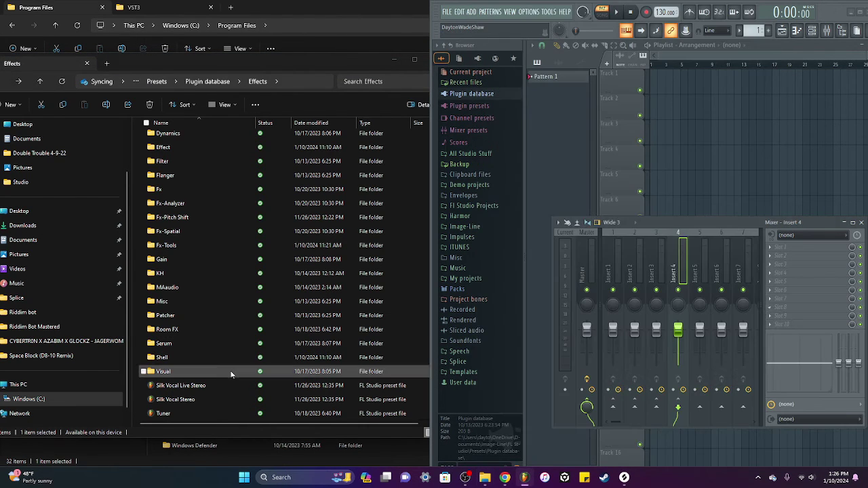
double_click(231, 374)
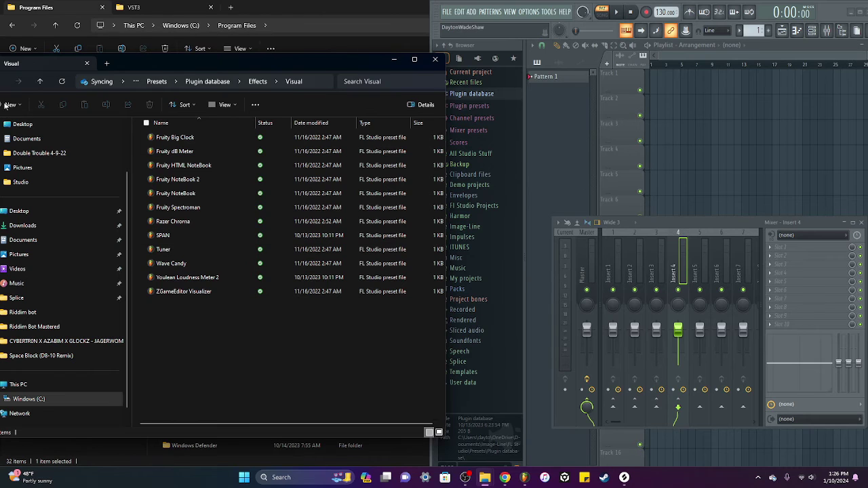
key(alt+Left)
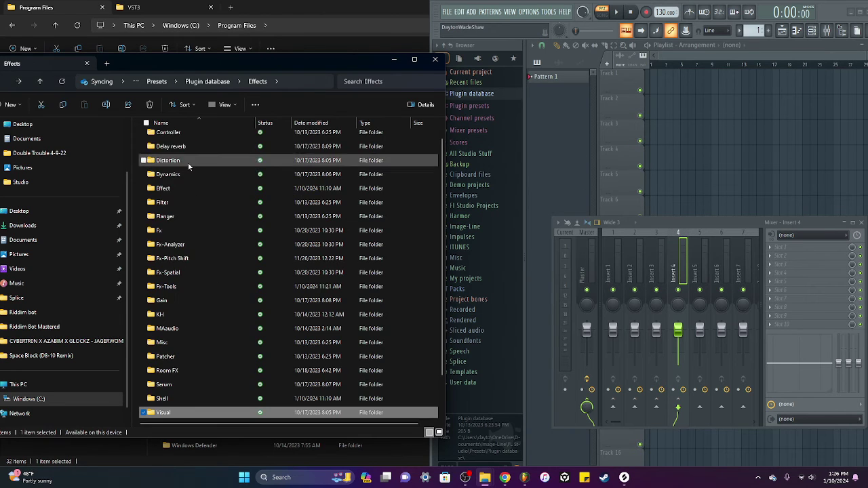
double_click(207, 412)
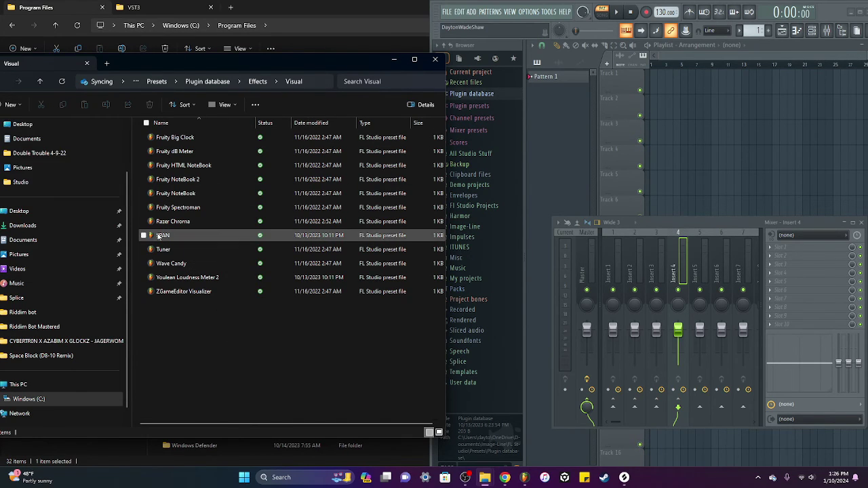
click(3, 82)
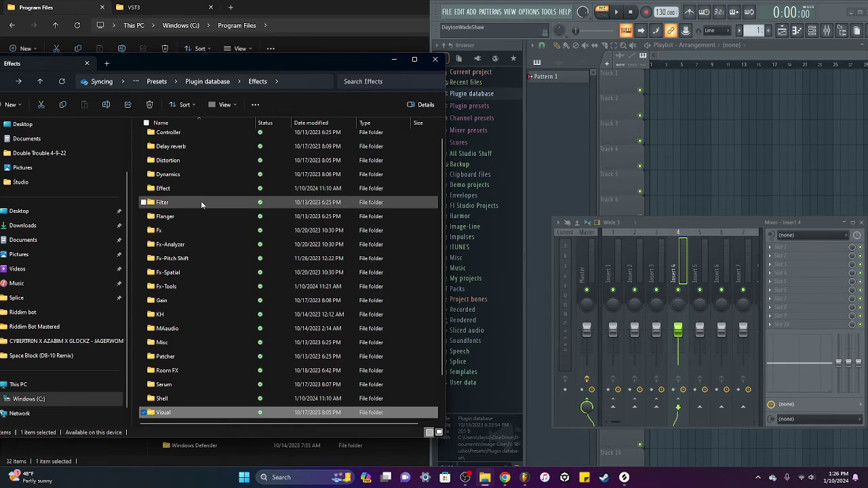
scroll(201, 201, up, 1)
double_click(187, 139)
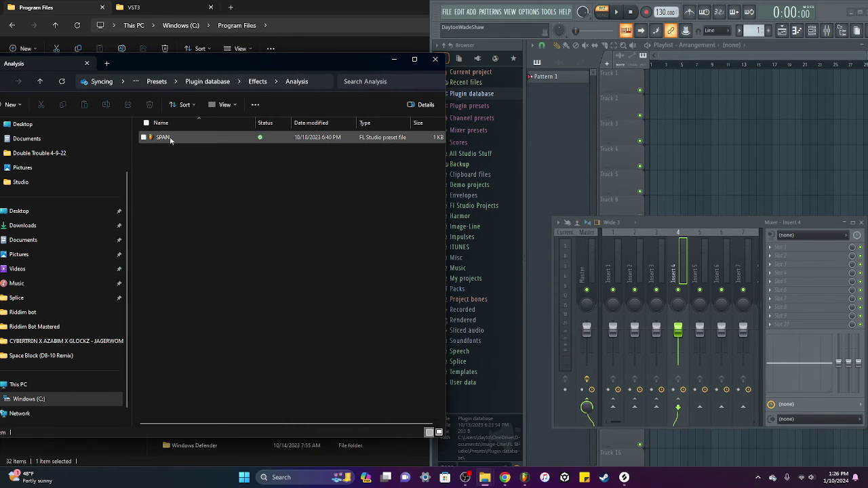
click(3, 82)
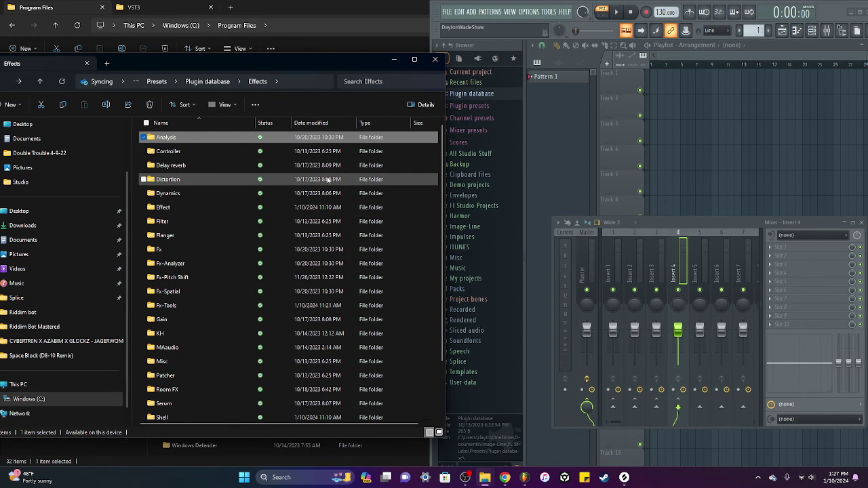
click(429, 60)
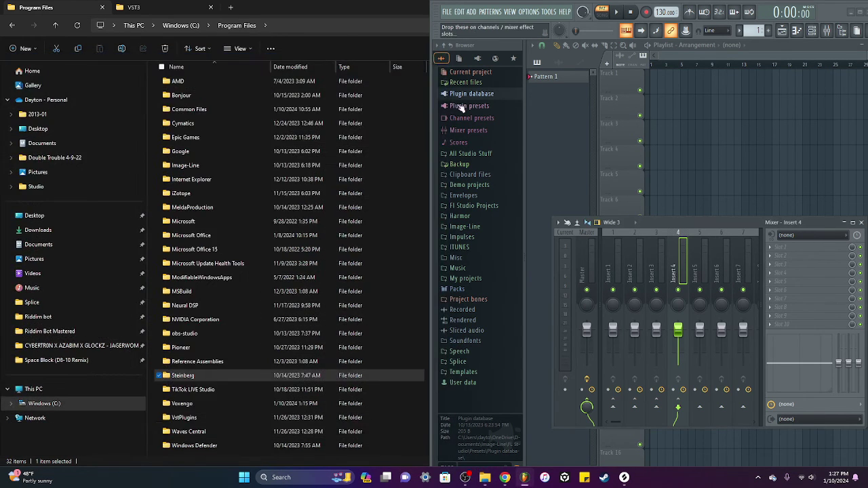